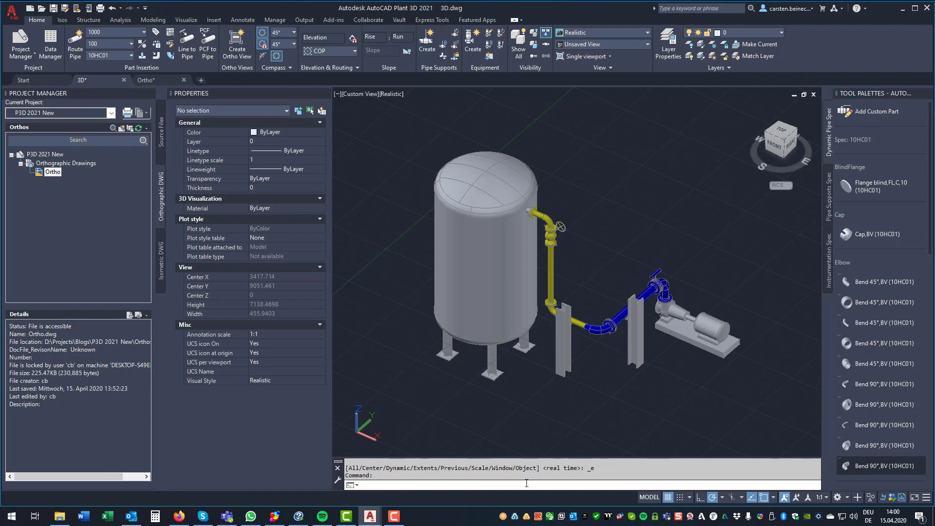
# Open Help's What's New in AutoCAD Plant 3D 2021 Toolset page and read past Ortho Insulation Improvements.
pyautogui.press('F1')
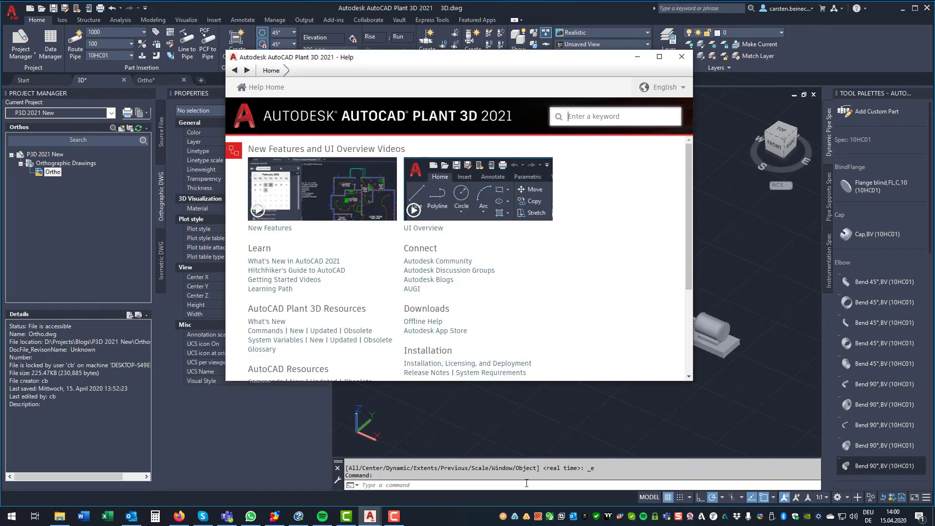
pyautogui.click(276, 323)
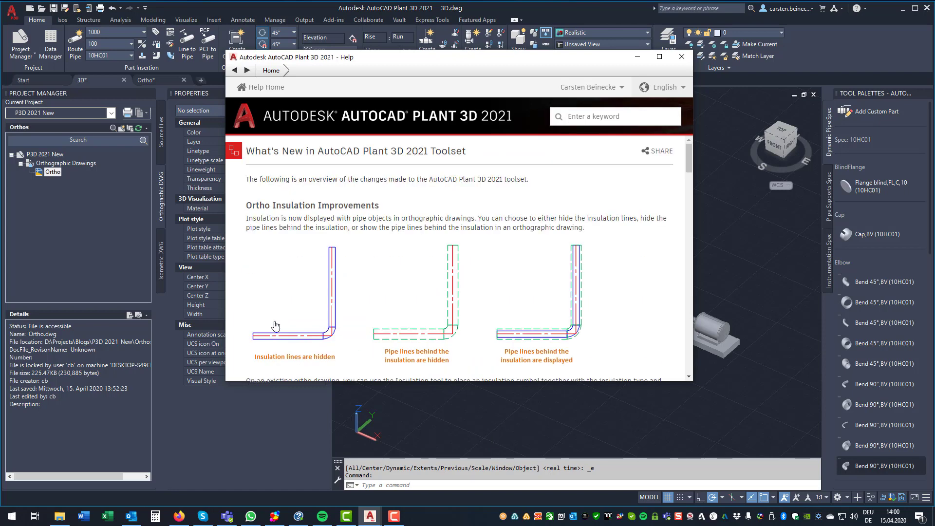
pyautogui.scroll(-1, 330, 284)
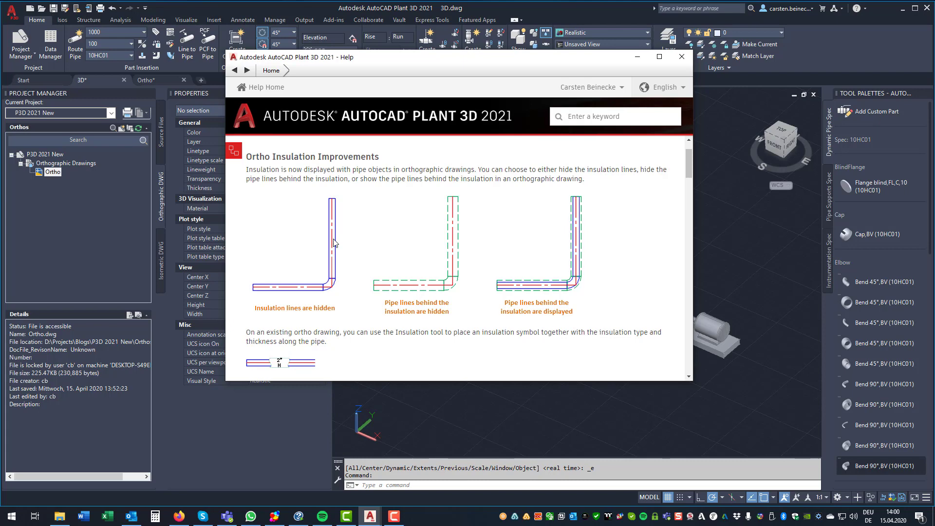
pyautogui.scroll(-2, 333, 242)
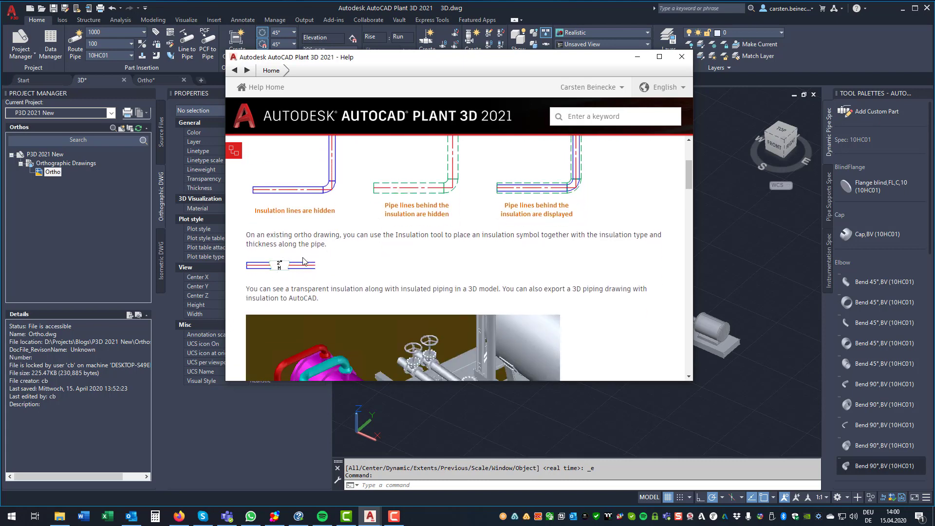
pyautogui.scroll(-4, 276, 274)
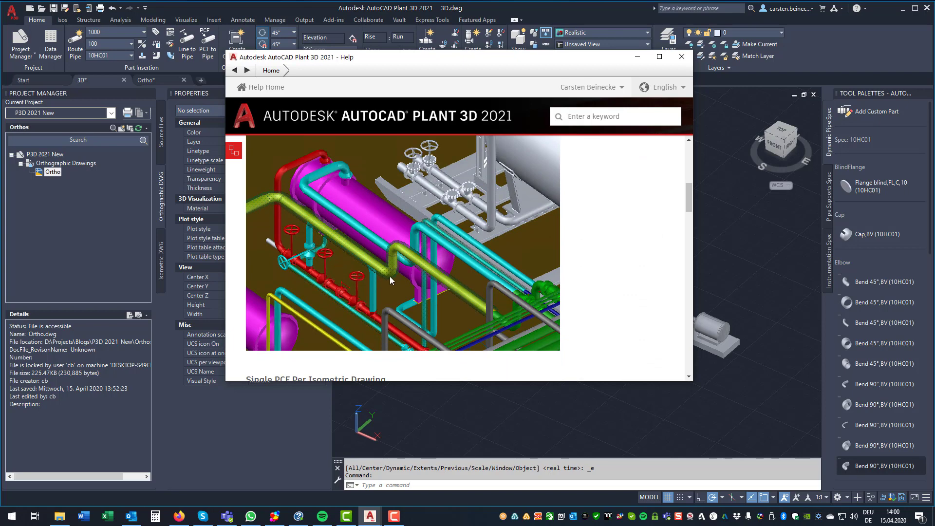
pyautogui.scroll(-2, 389, 276)
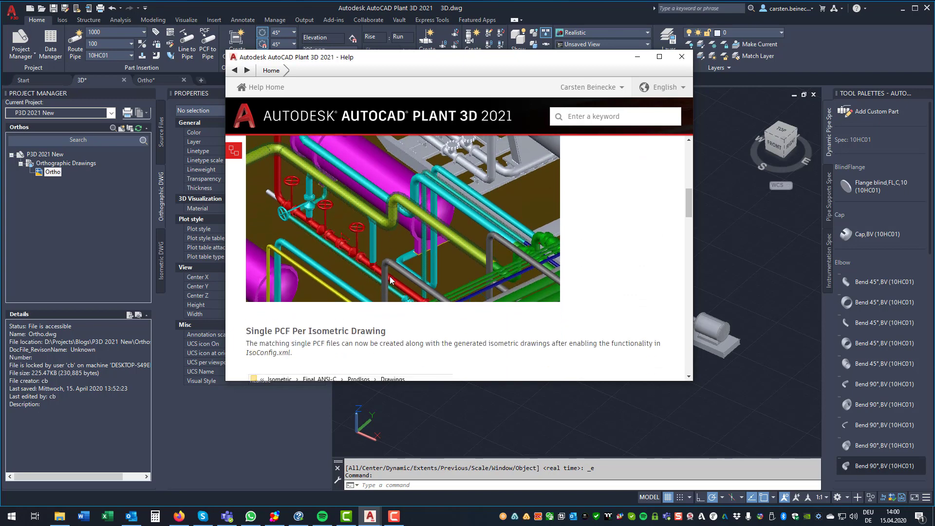
pyautogui.scroll(-2, 389, 280)
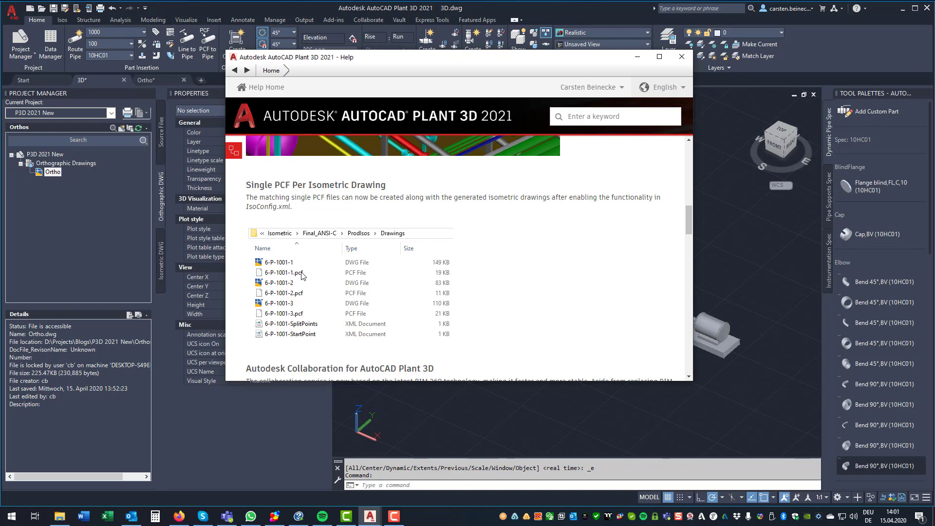
pyautogui.scroll(-3, 302, 276)
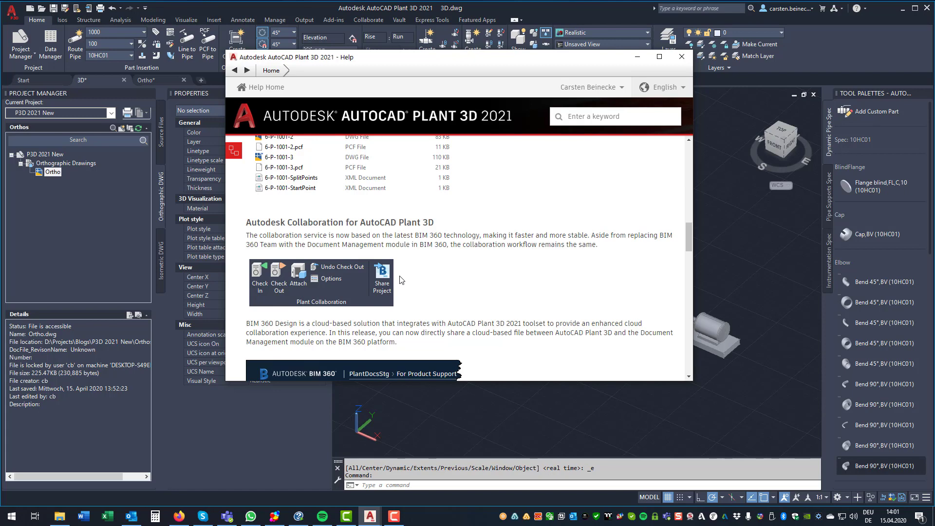
# Close Help and select the line 1000 pipe segment between the elbows.
pyautogui.click(682, 57)
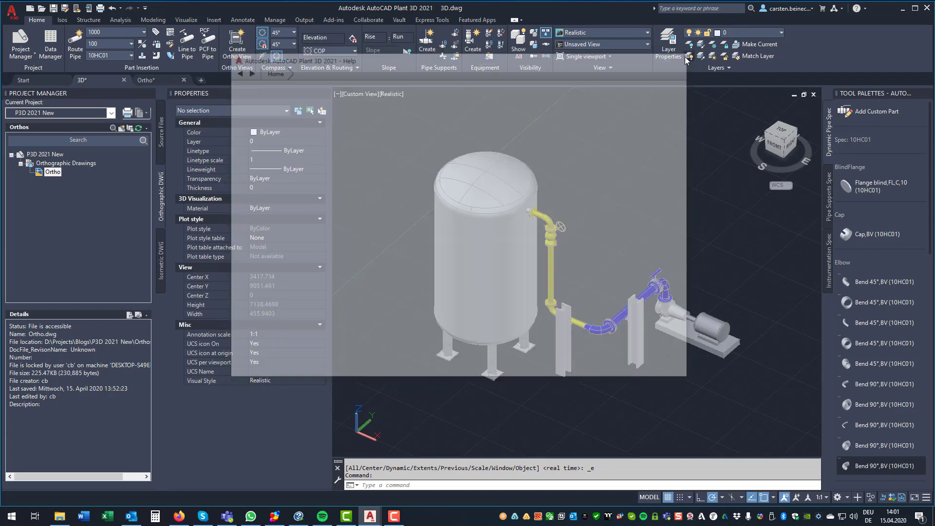
pyautogui.scroll(5, 612, 335)
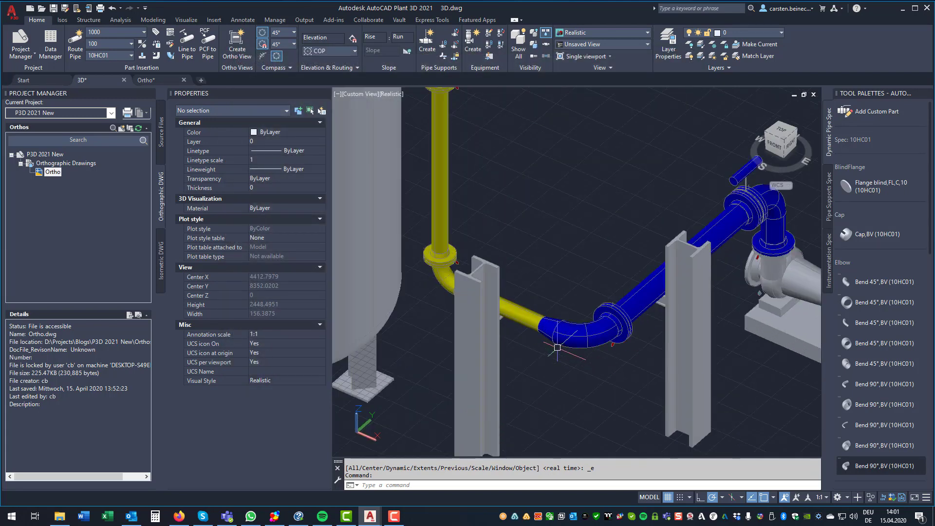
pyautogui.scroll(2, 535, 326)
pyautogui.click(508, 298)
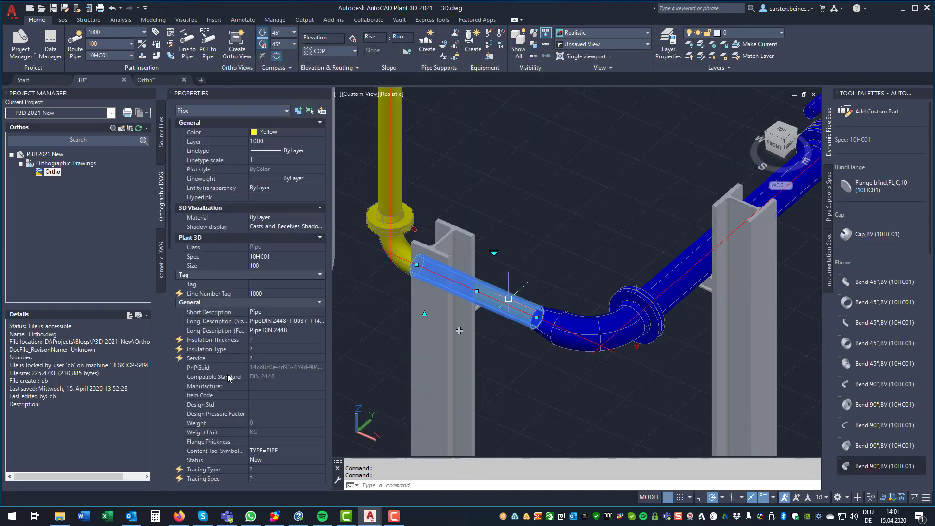
pyautogui.scroll(-5, 267, 366)
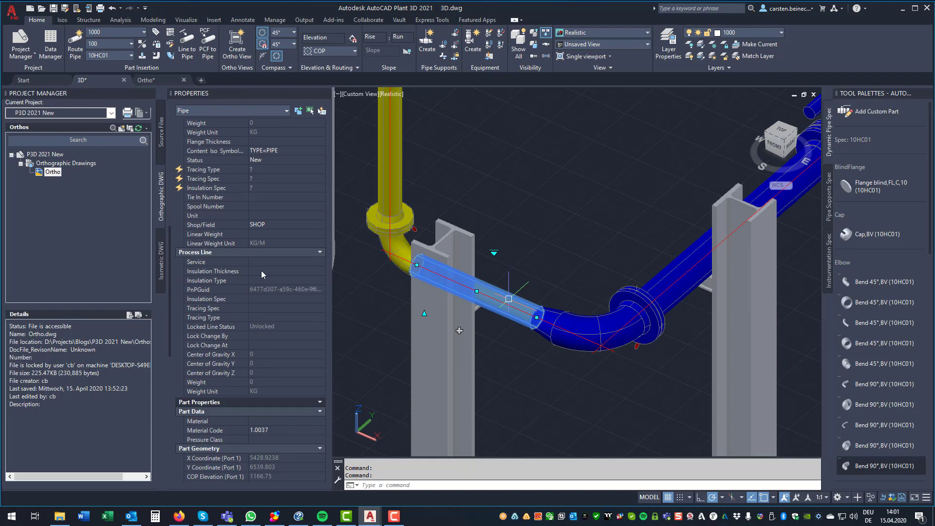
# Give the pipe insulation thickness 25 - 25 and type HC - Hot Cold, then deselect it.
pyautogui.click(262, 270)
pyautogui.click(262, 270)
pyautogui.click(263, 324)
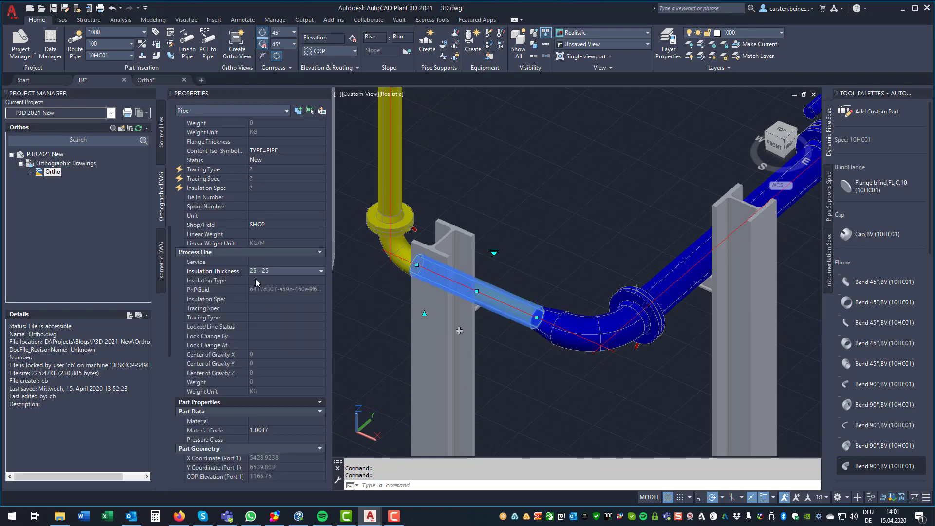
pyautogui.click(255, 278)
pyautogui.click(255, 279)
pyautogui.click(264, 325)
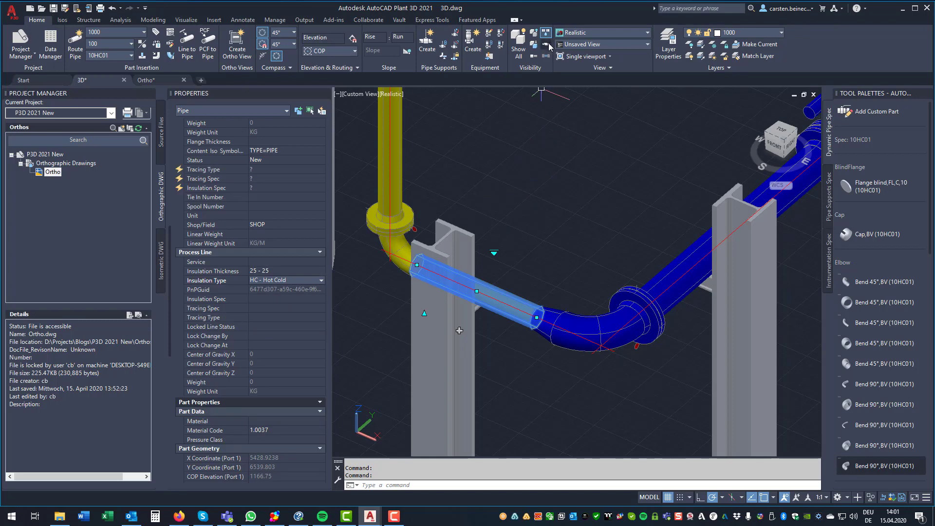
pyautogui.scroll(5, 623, 297)
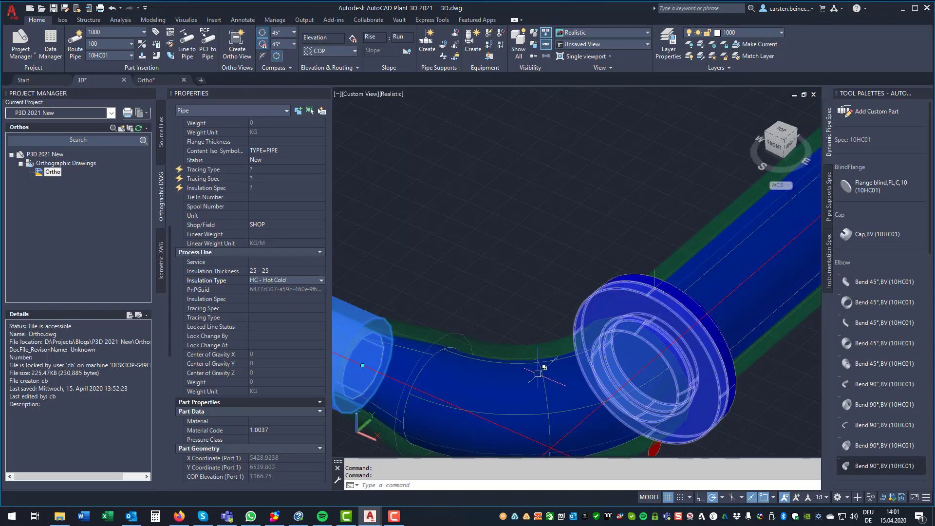
pyautogui.press('Escape')
pyautogui.scroll(3, 521, 282)
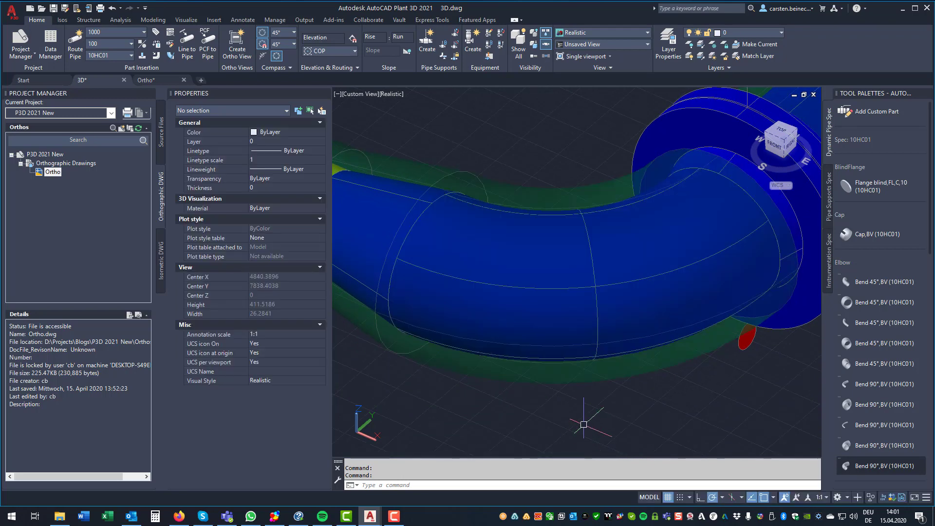
pyautogui.scroll(-4, 643, 389)
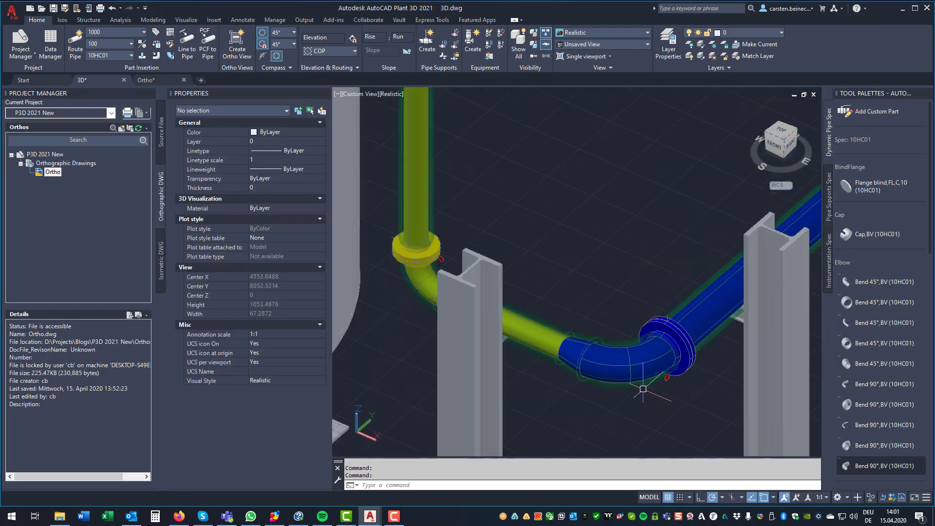
pyautogui.scroll(-5, 642, 389)
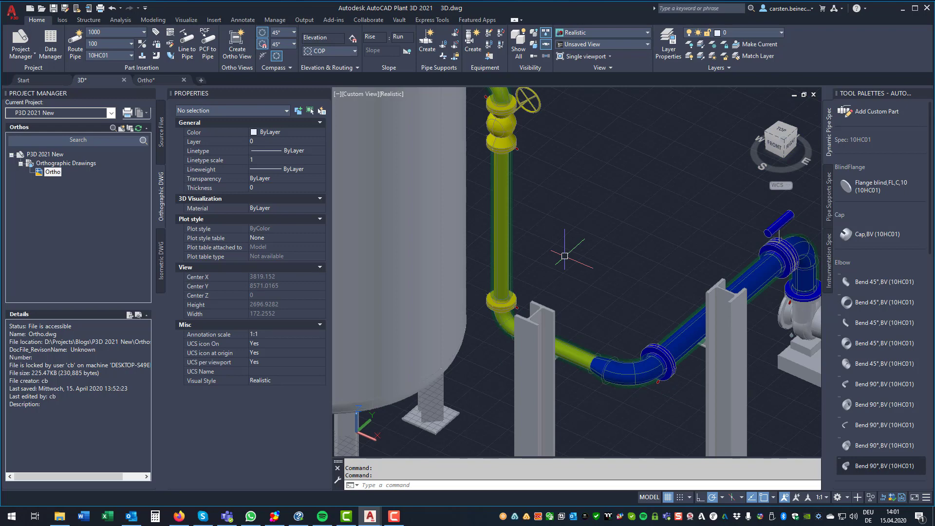
# Start a new ortho view in the Ortho drawing using the 3D model as reference.
pyautogui.click(153, 80)
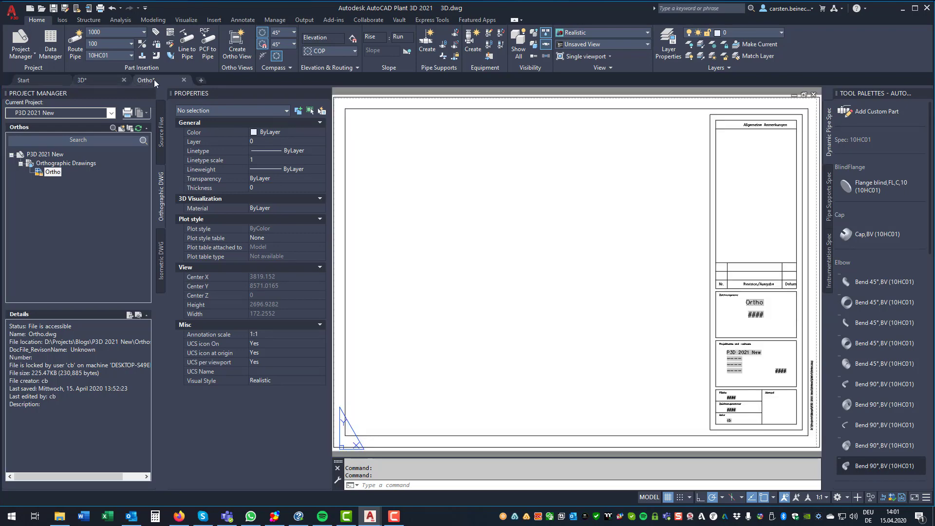
pyautogui.click(10, 43)
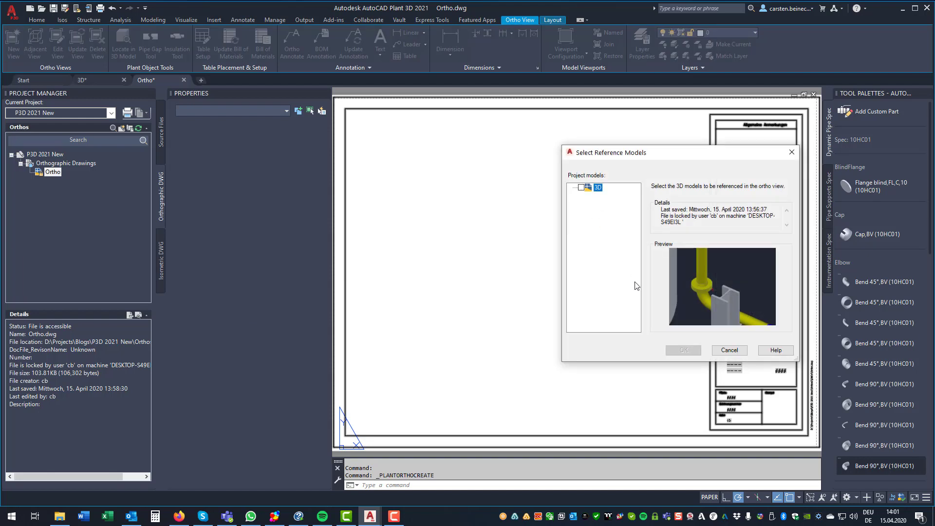
pyautogui.click(685, 354)
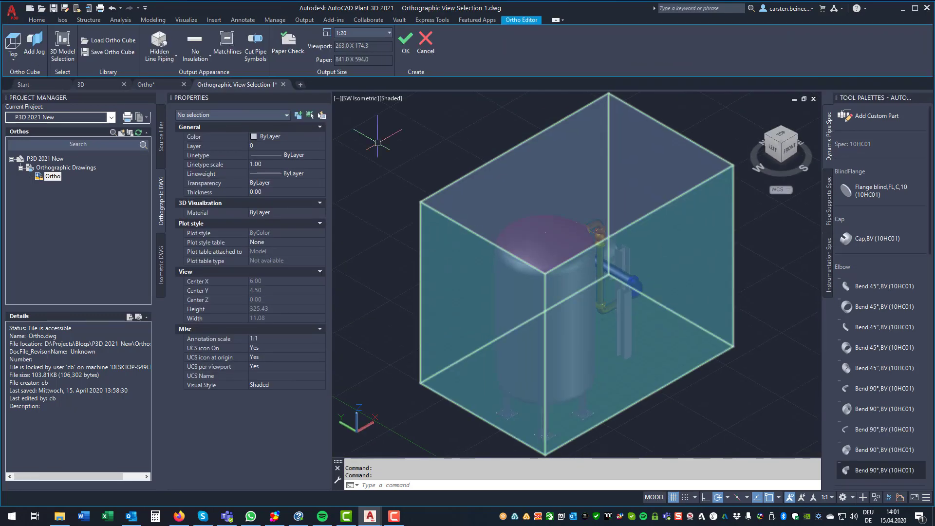
# Set Hidden Lines to No Hidden Lines and leave insulation display at none.
pyautogui.click(175, 55)
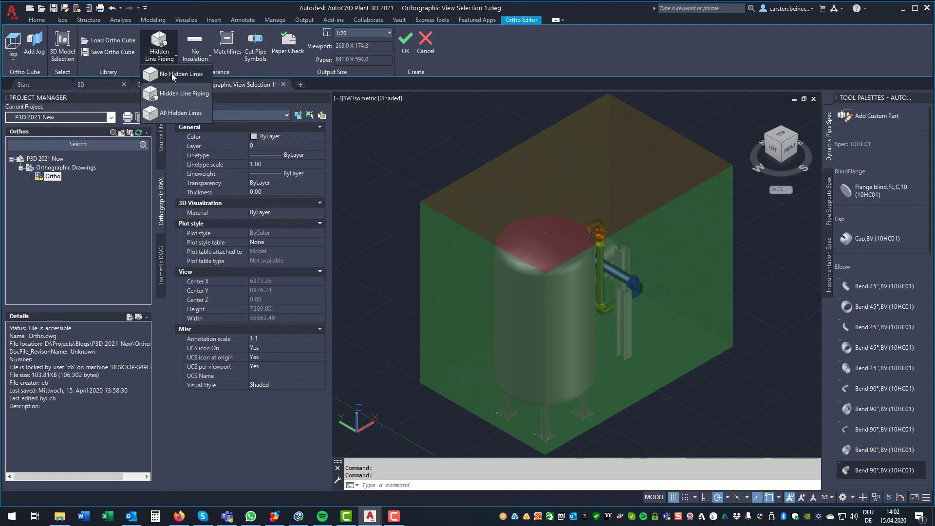
pyautogui.click(173, 76)
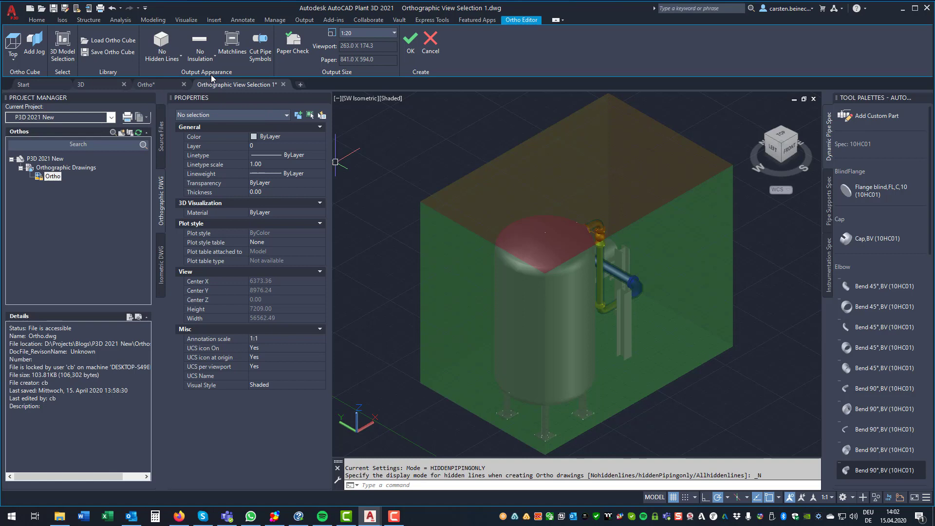
pyautogui.click(212, 59)
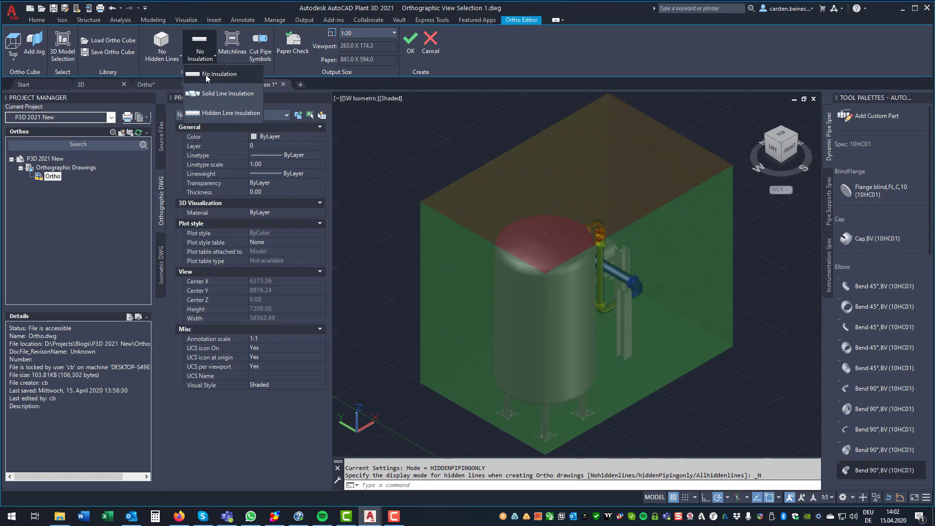
pyautogui.click(210, 74)
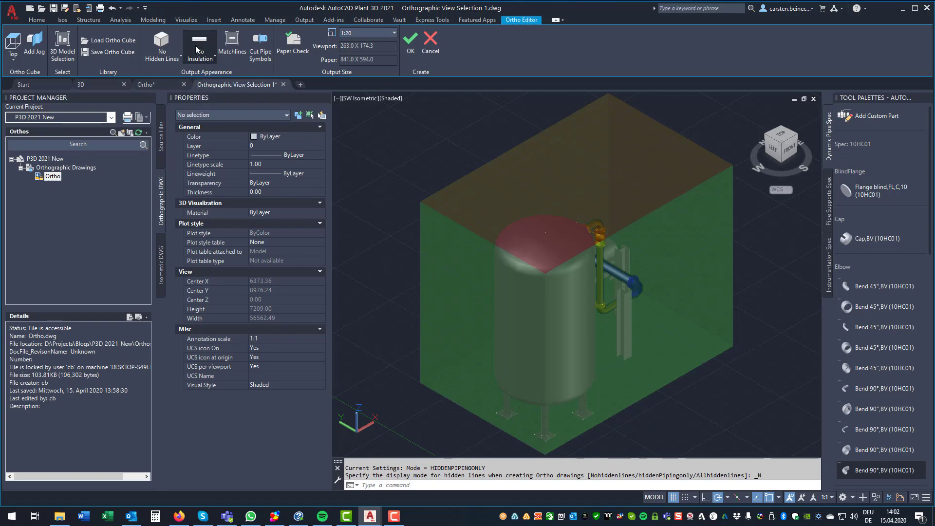
# Accept the ortho view settings and place the generated view on the sheet.
pyautogui.click(408, 41)
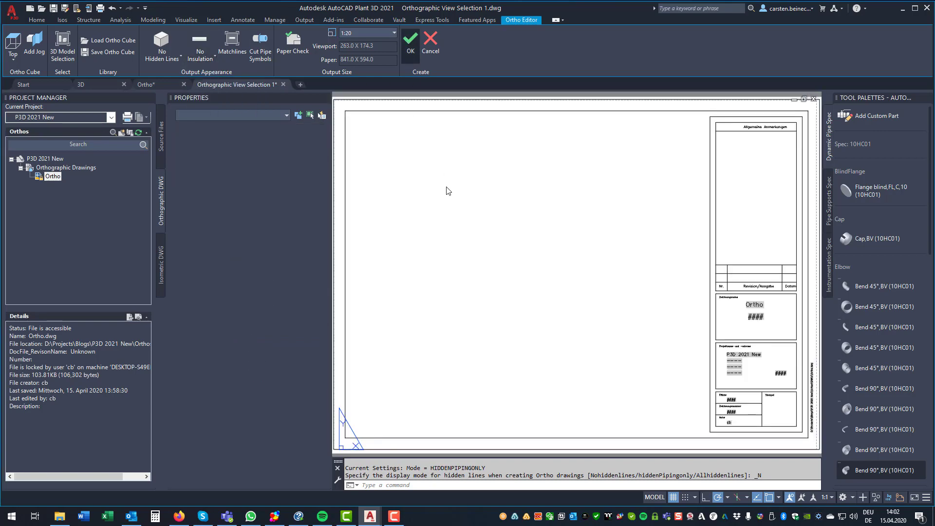
pyautogui.click(435, 250)
pyautogui.scroll(5, 534, 237)
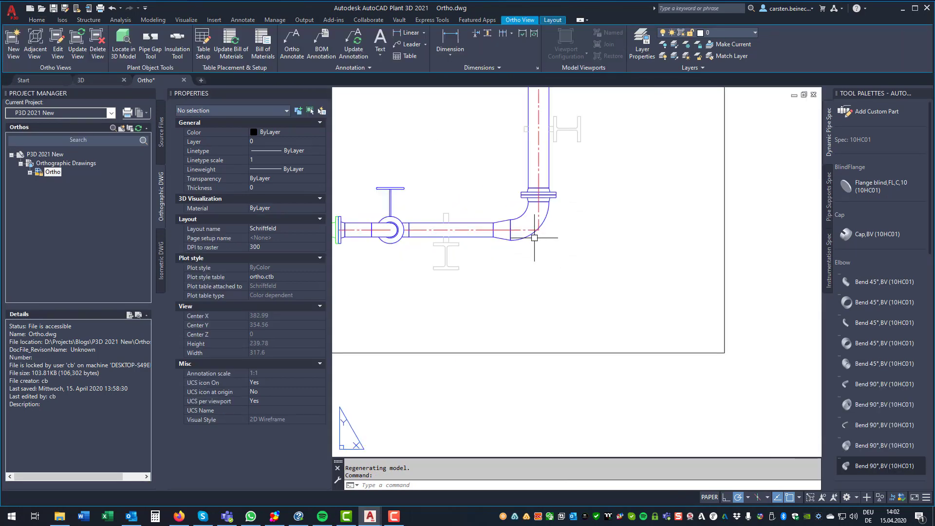
pyautogui.scroll(2, 534, 238)
pyautogui.moveTo(532, 323); pyautogui.dragTo(532, 292, button='middle')
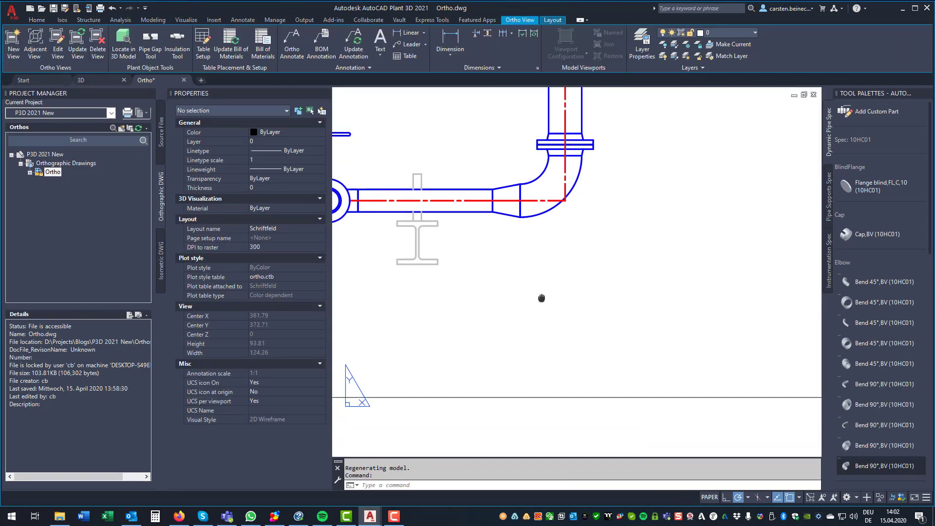
# Edit the ortho view to use Solid Line Insulation and regenerate it.
pyautogui.click(57, 44)
pyautogui.click(457, 394)
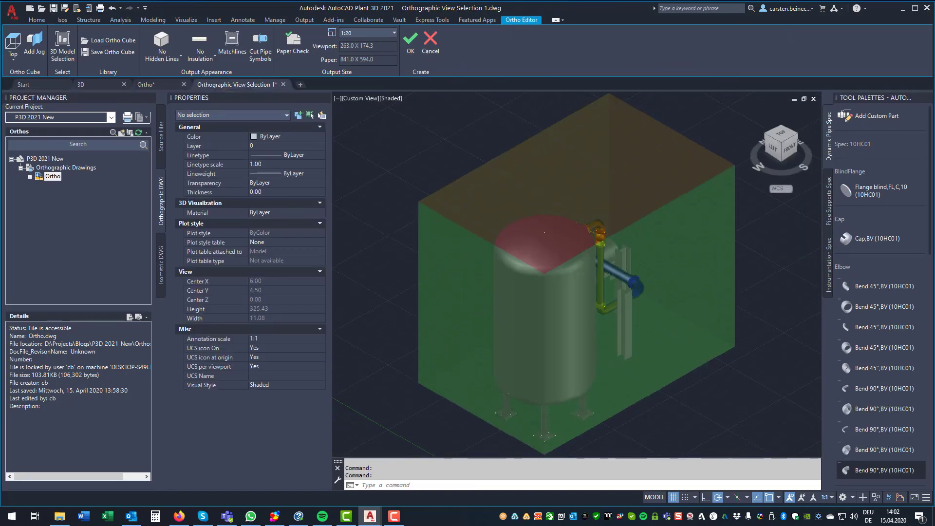
pyautogui.click(200, 54)
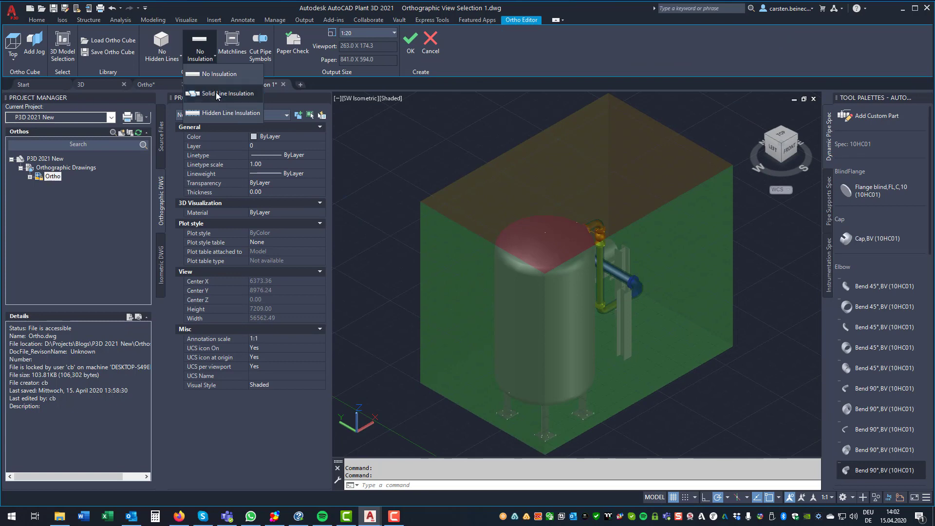
pyautogui.click(216, 93)
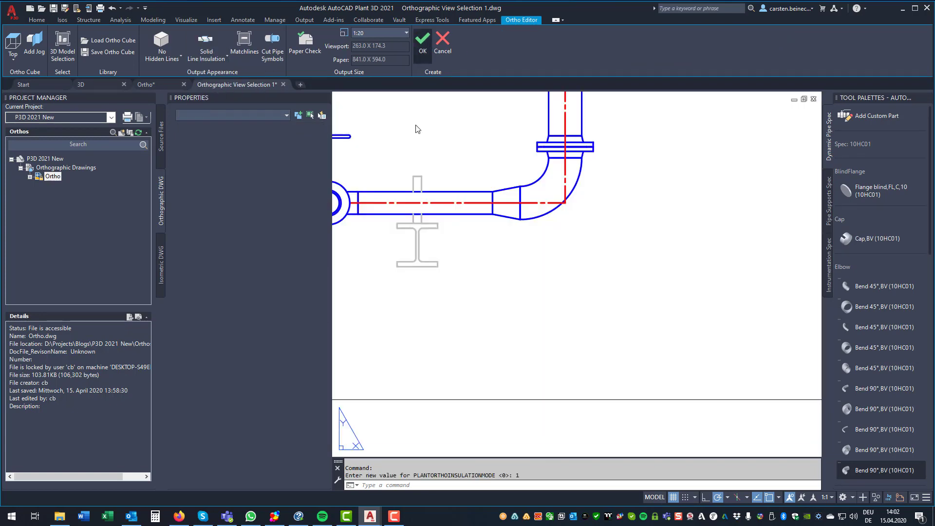
pyautogui.click(422, 42)
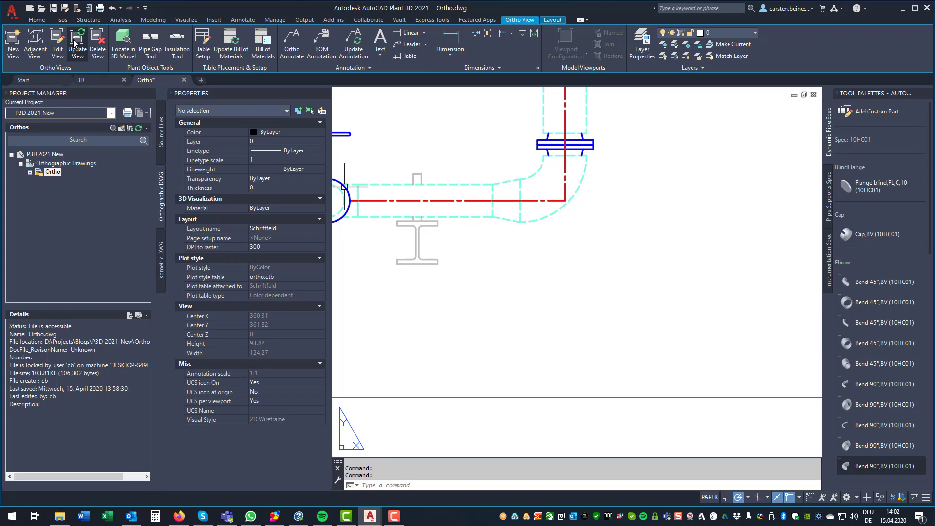
# Change the ortho view's insulation output to Hidden Line Insulation and regenerate it.
pyautogui.click(58, 43)
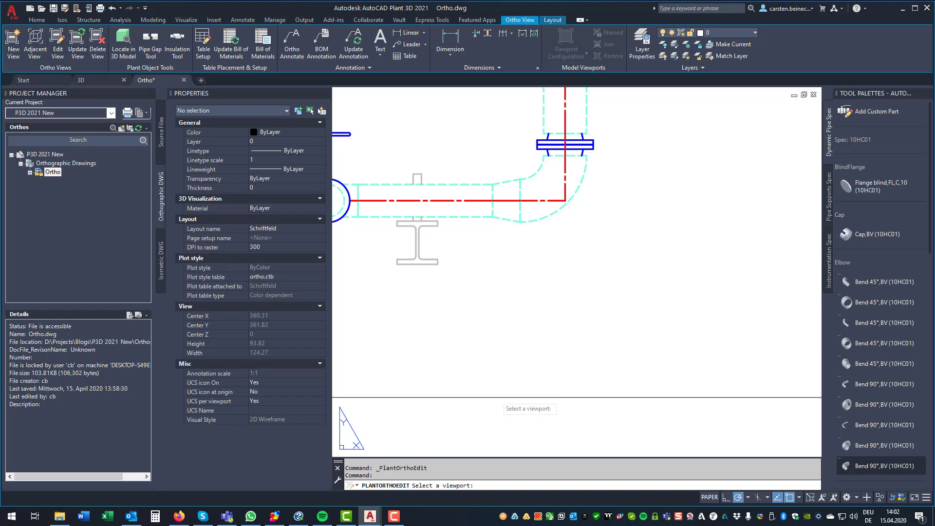
pyautogui.click(482, 397)
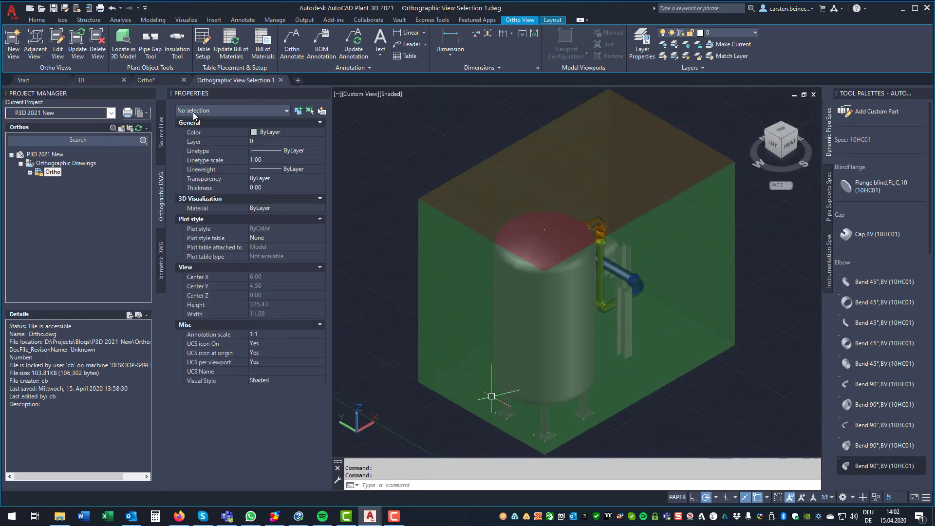
pyautogui.click(224, 54)
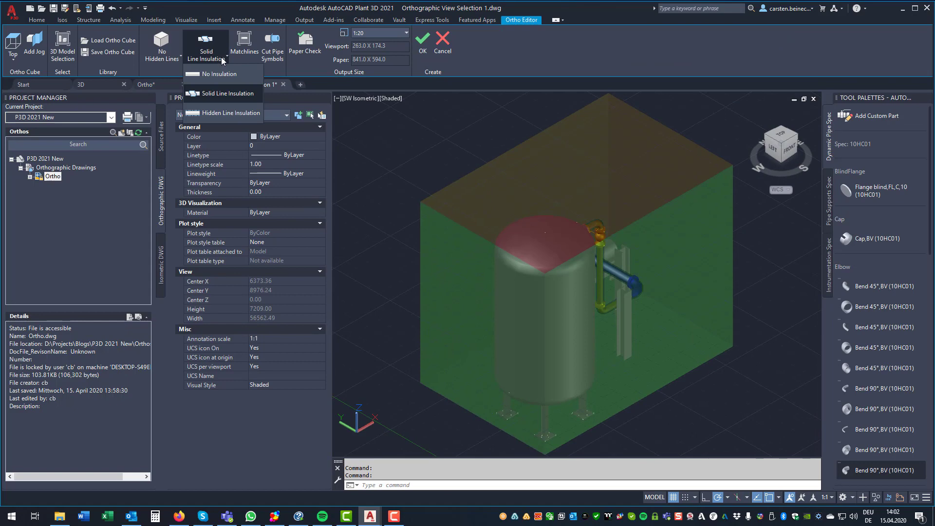
pyautogui.click(224, 113)
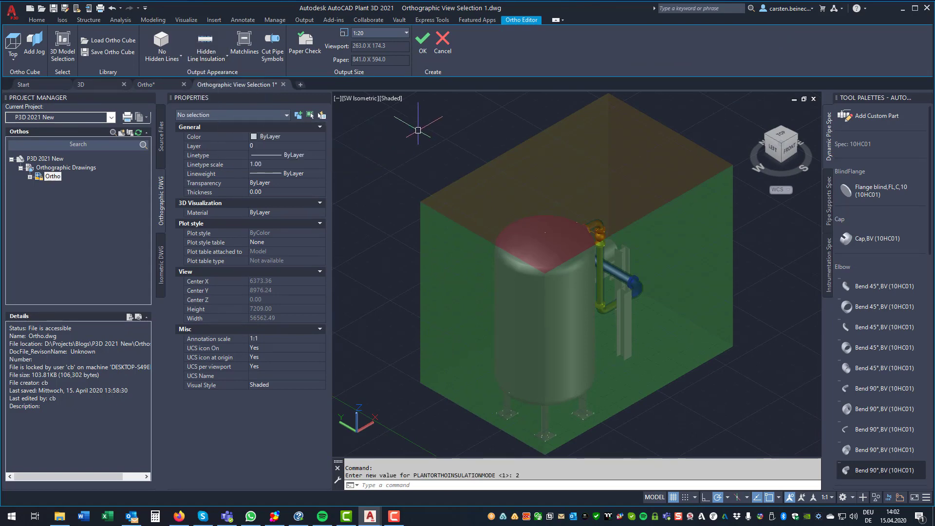
pyautogui.click(422, 43)
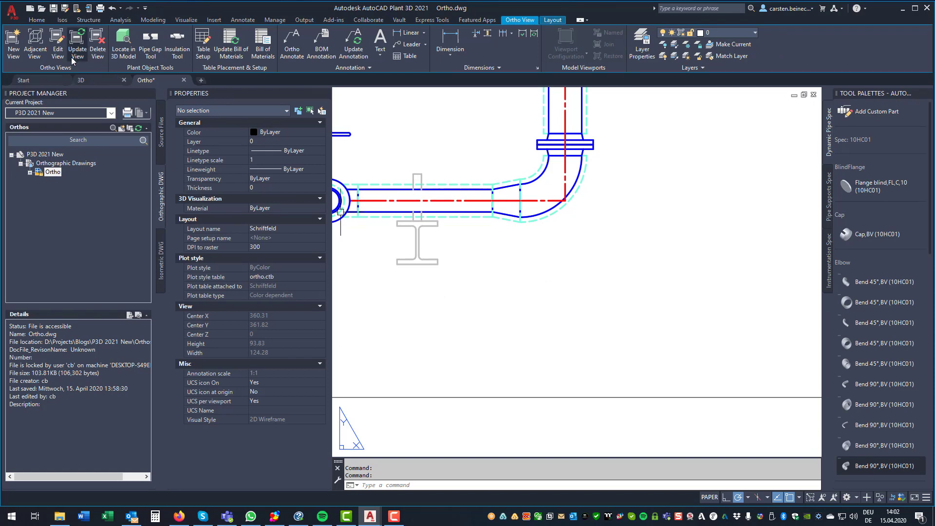
# Edit the ortho view and set its insulation output to No Insulation.
pyautogui.click(57, 44)
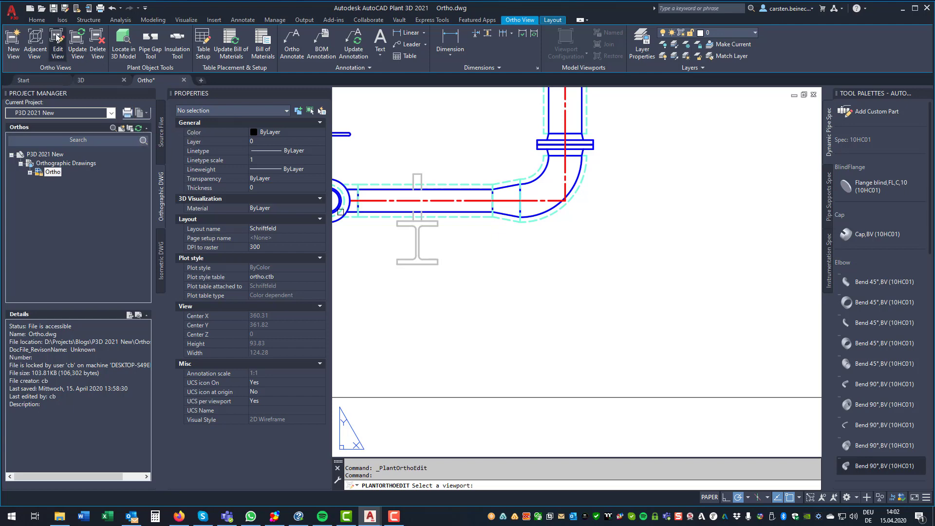
pyautogui.click(462, 402)
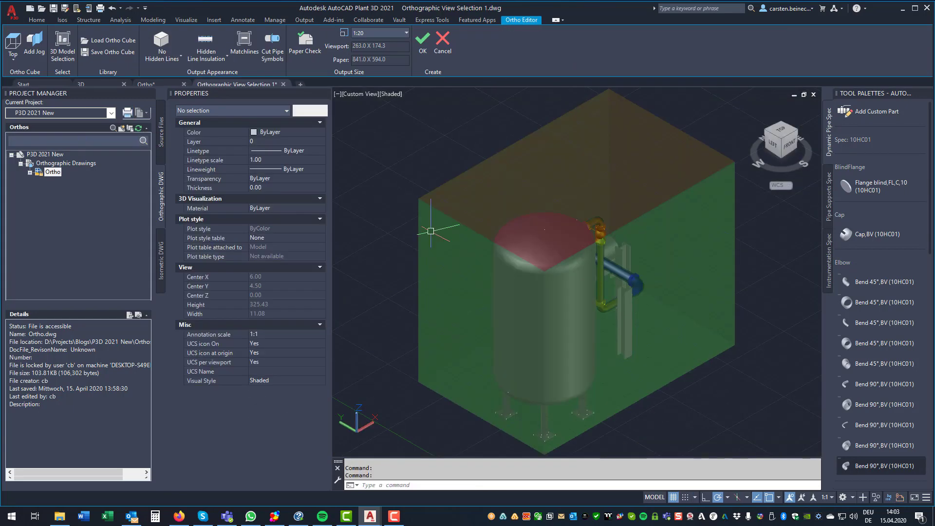
pyautogui.click(207, 55)
pyautogui.click(211, 80)
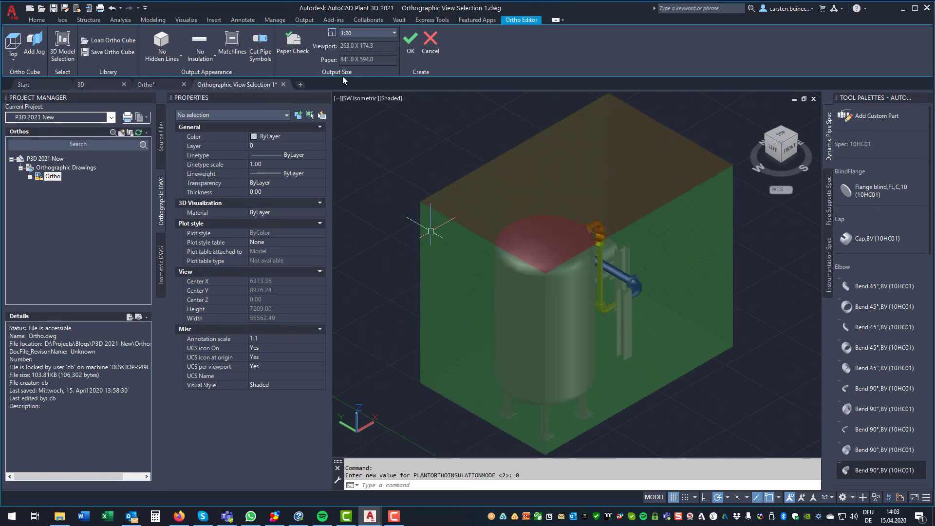
# Regenerate the view and place insulation symbols on the horizontal and vertical pipes.
pyautogui.click(422, 41)
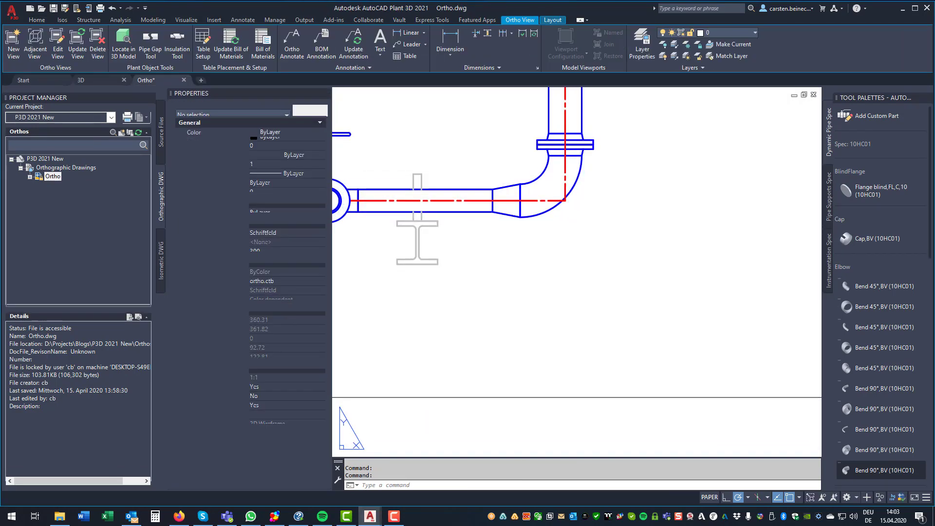
pyautogui.click(177, 42)
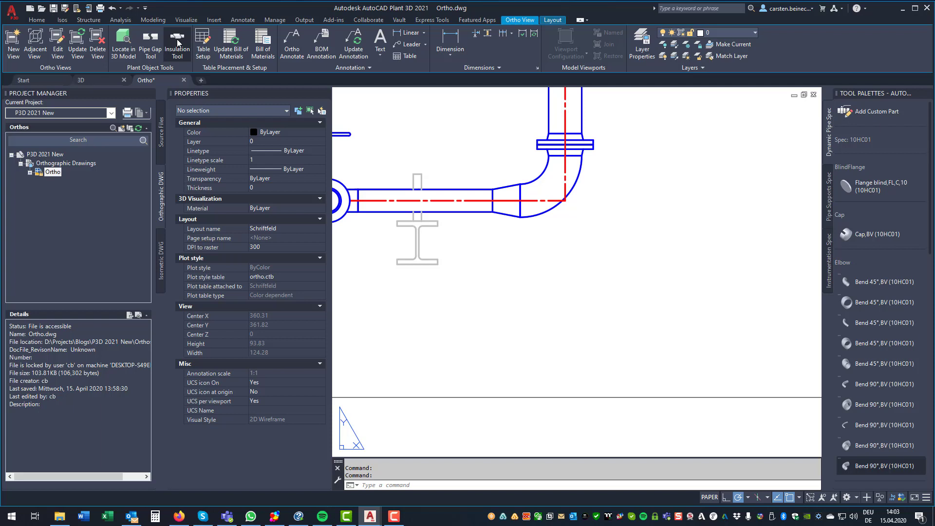
pyautogui.click(462, 197)
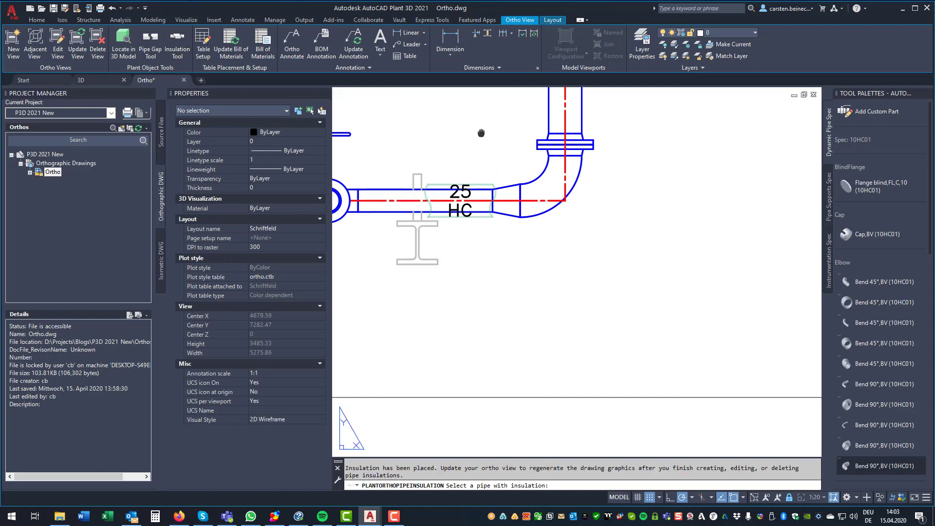
pyautogui.moveTo(524, 102); pyautogui.dragTo(538, 268, button='middle')
pyautogui.click(567, 124)
pyautogui.press('Escape')
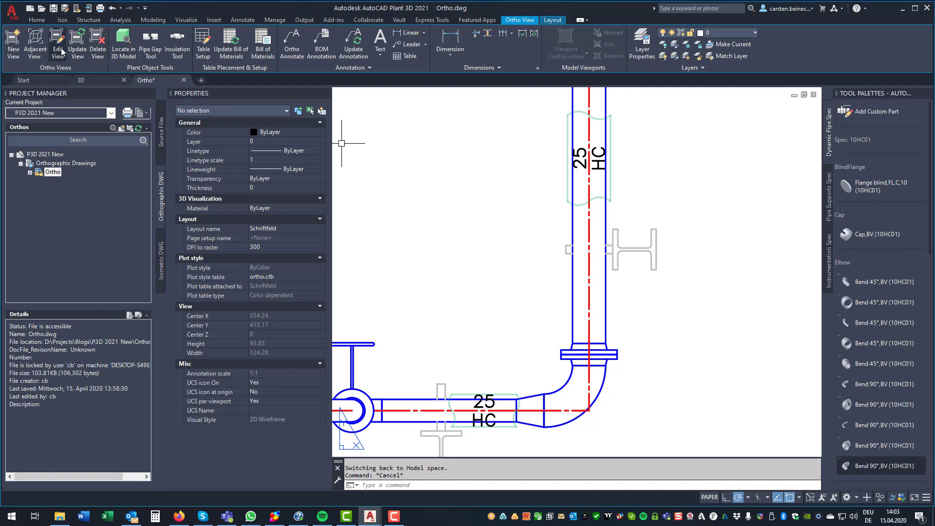
# Update the ortho viewport so the 25 HC insulation symbols appear.
pyautogui.click(78, 42)
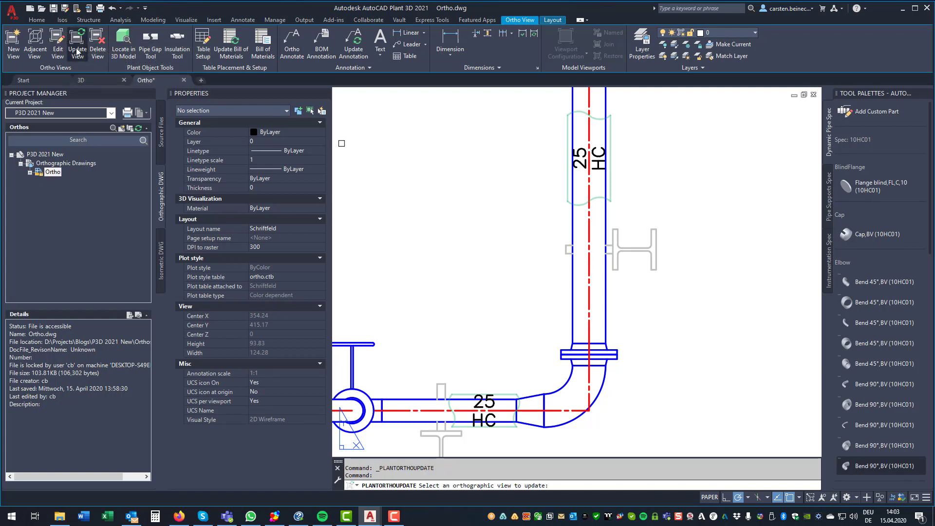
pyautogui.scroll(-2, 633, 151)
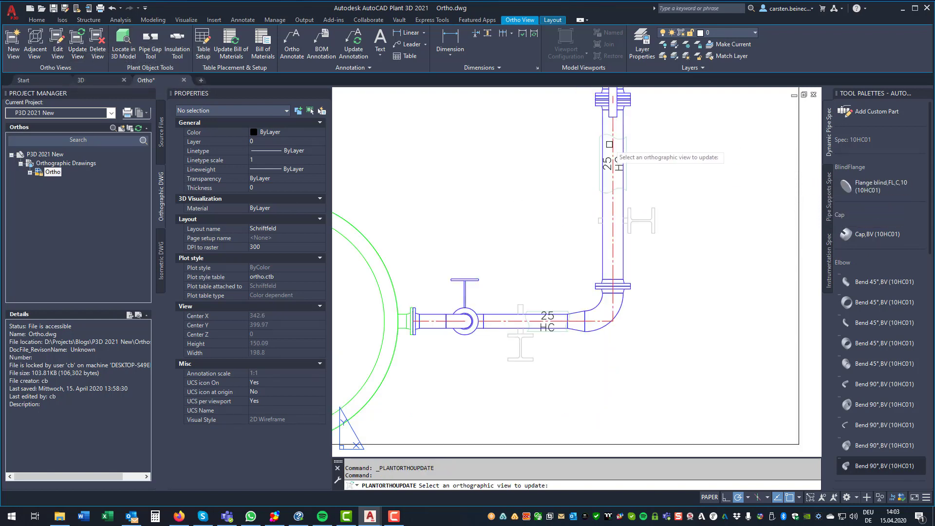
pyautogui.scroll(2, 609, 144)
pyautogui.moveTo(618, 183); pyautogui.dragTo(466, 192, button='middle')
pyautogui.click(750, 180)
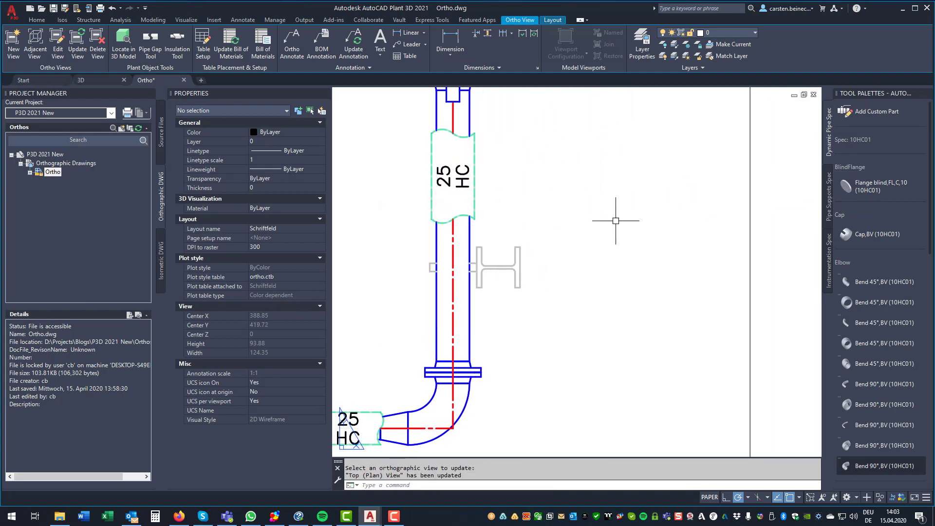
pyautogui.moveTo(534, 361); pyautogui.dragTo(695, 254, button='middle')
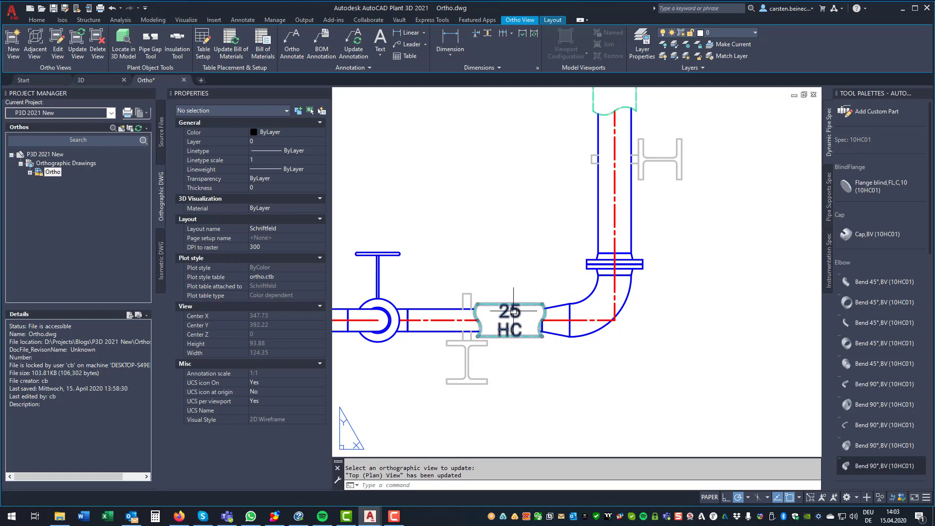
pyautogui.moveTo(504, 330)
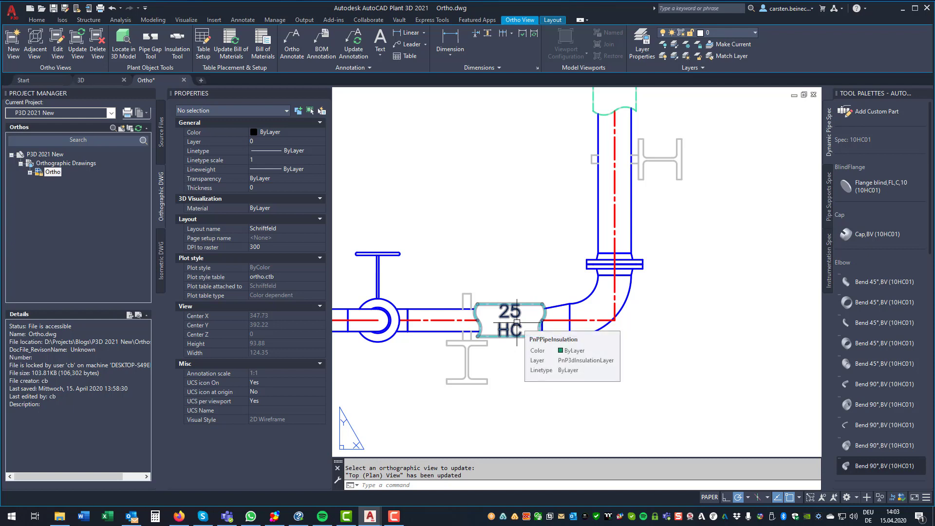
pyautogui.scroll(-2, 512, 343)
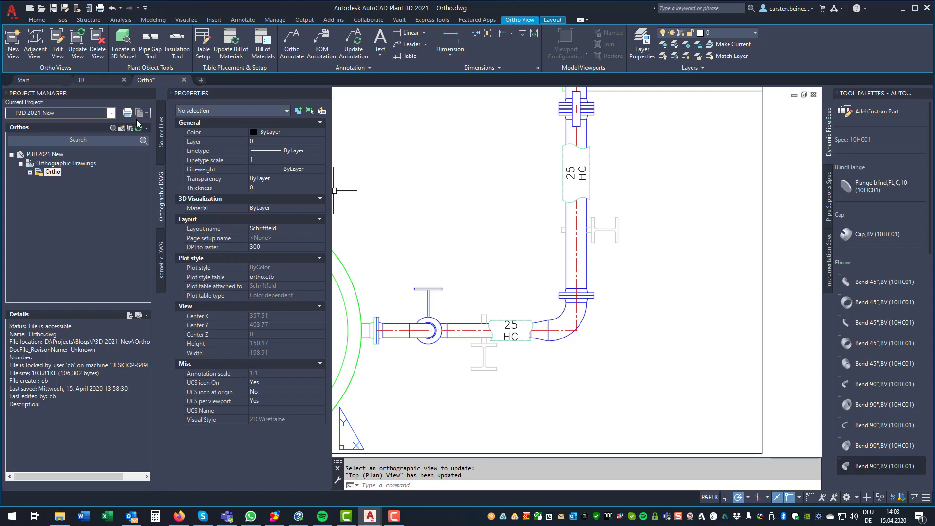
# Switch to the 3D model drawing.
pyautogui.click(97, 78)
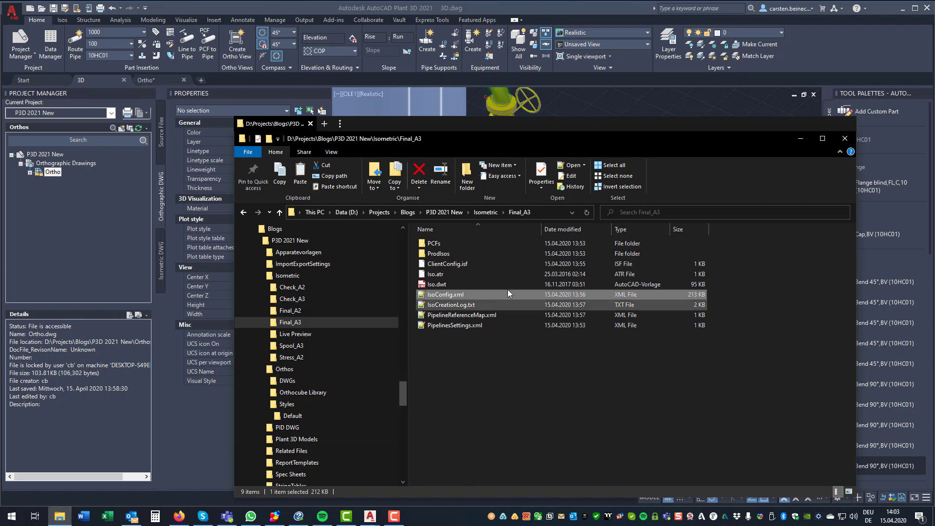
# Open IsoConfig.xml in Notepad++, highlight EnablePCFPerDrawing="true", then close it.
pyautogui.doubleClick(421, 295)
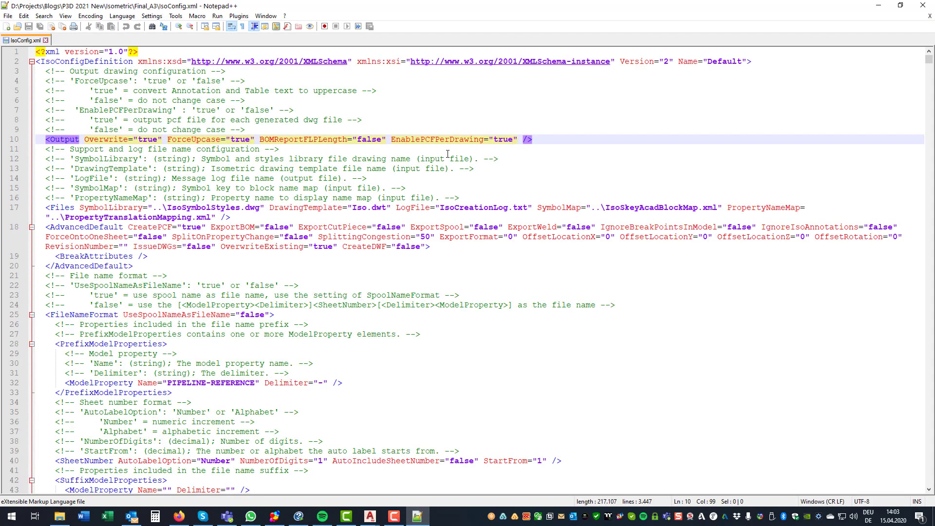
pyautogui.moveTo(387, 140); pyautogui.dragTo(484, 141)
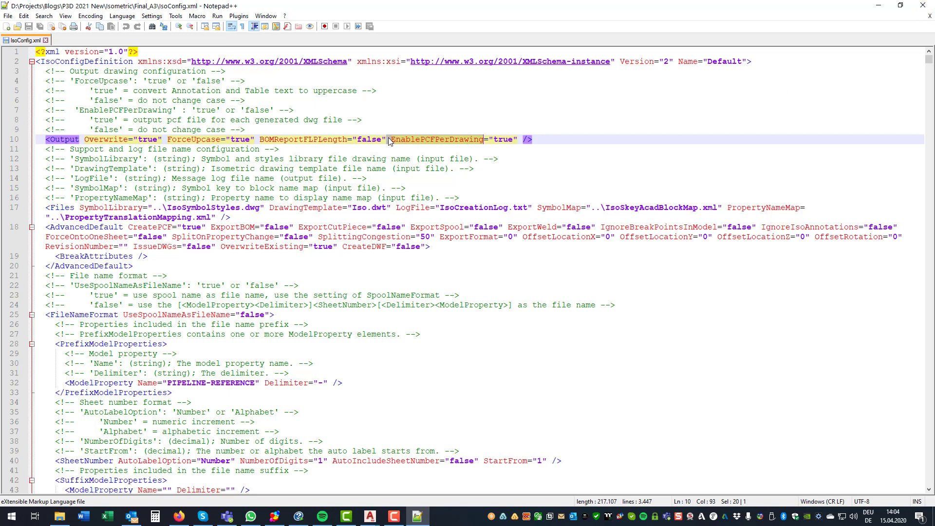
pyautogui.click(922, 5)
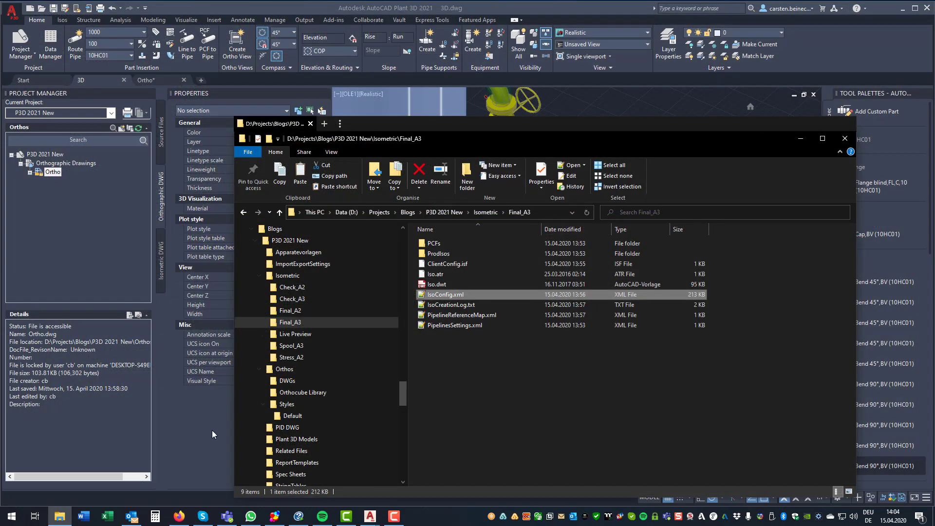
# Create production isometrics for line 1000 using the Final_A3 iso style.
pyautogui.hotkey('alt', 'F4')
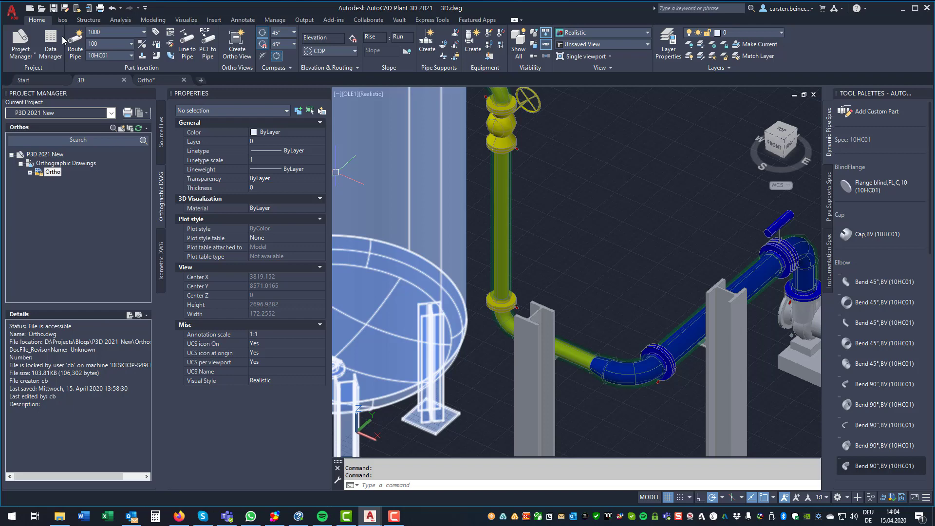
pyautogui.click(62, 20)
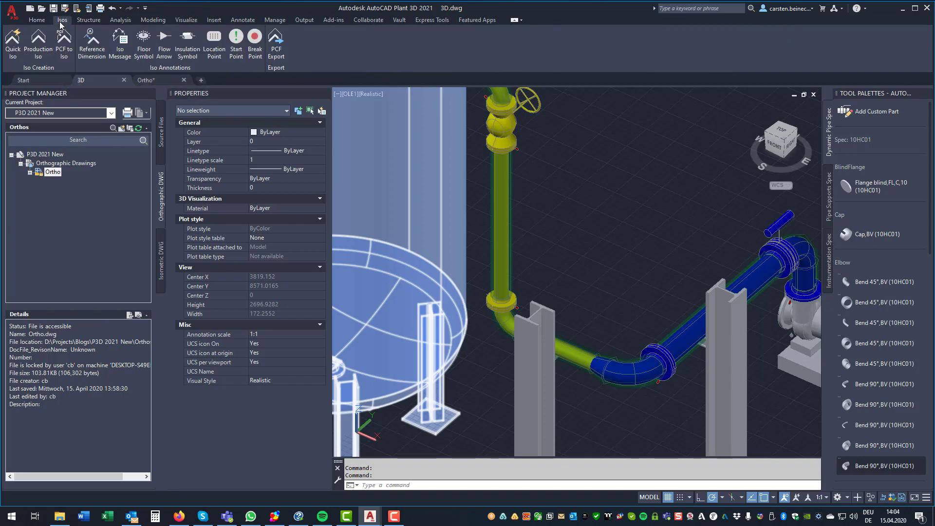
pyautogui.click(37, 46)
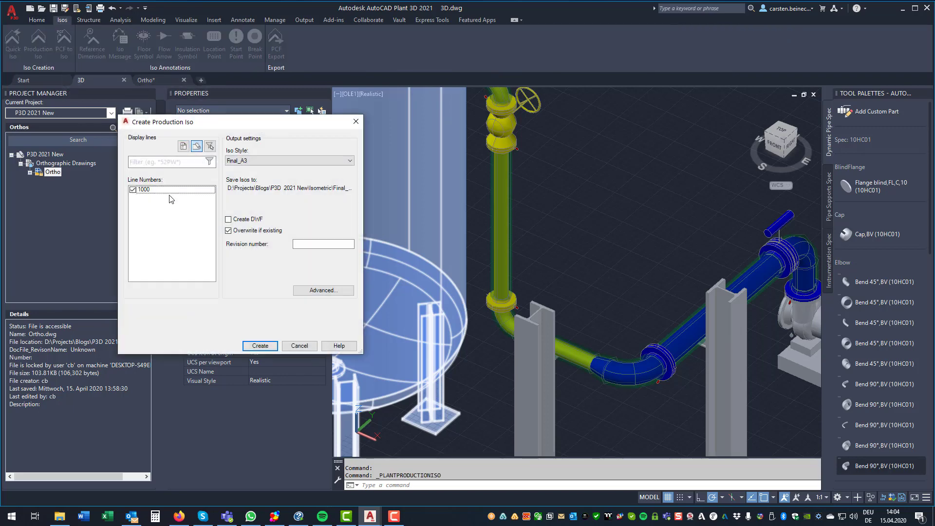
pyautogui.click(260, 345)
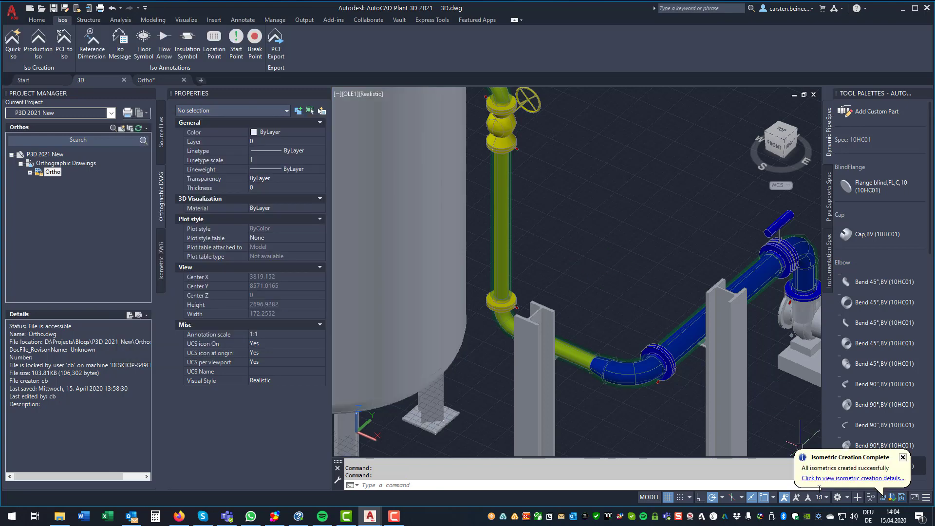
# Open iso sheets 1000-1, 1000-2 and 1000-3 from the creation results, then return to Final_A3.
pyautogui.click(825, 478)
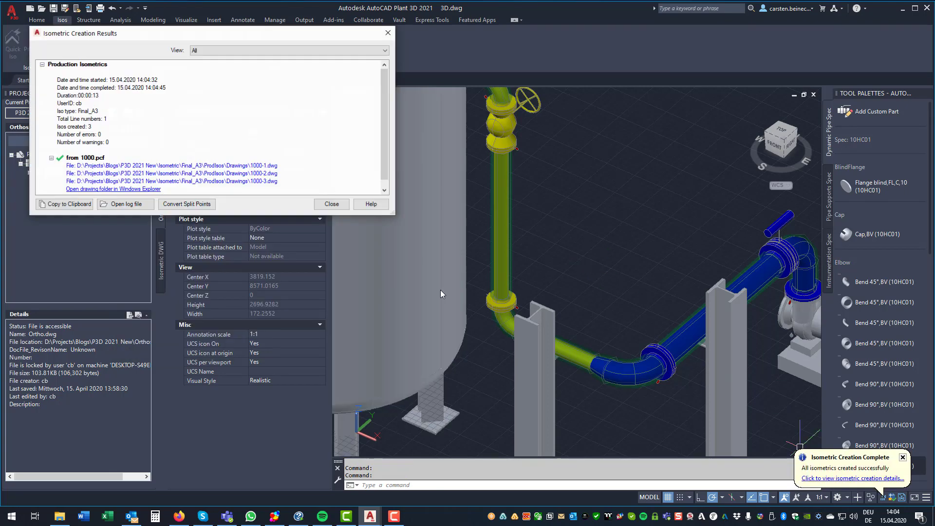
pyautogui.click(262, 167)
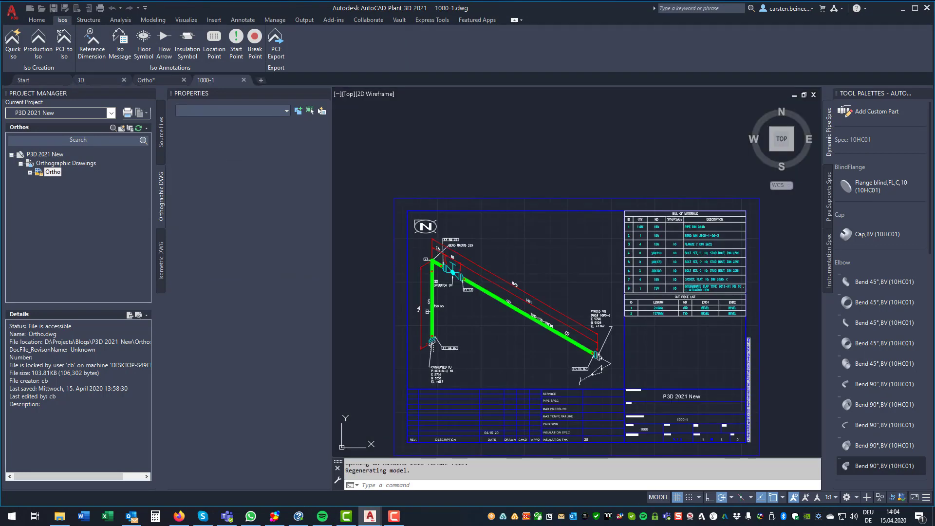
pyautogui.click(892, 497)
pyautogui.click(267, 174)
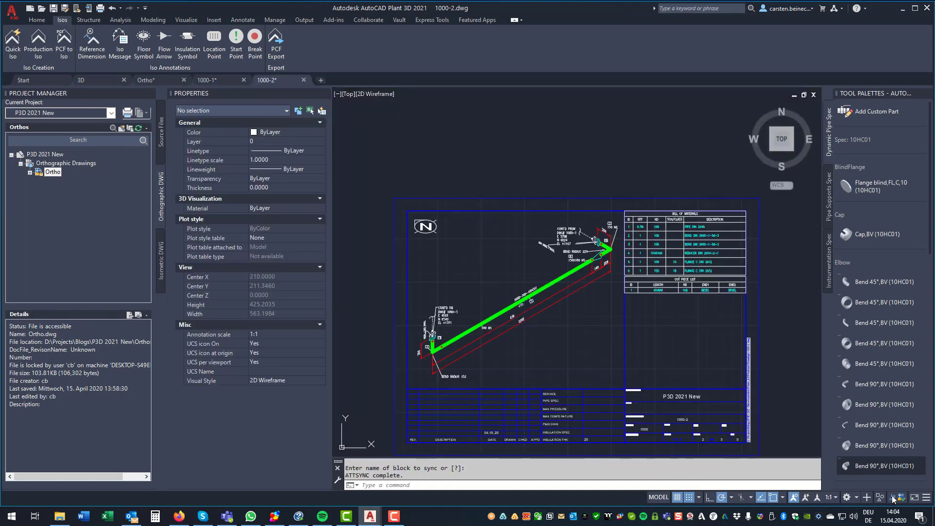
pyautogui.click(891, 497)
pyautogui.click(260, 184)
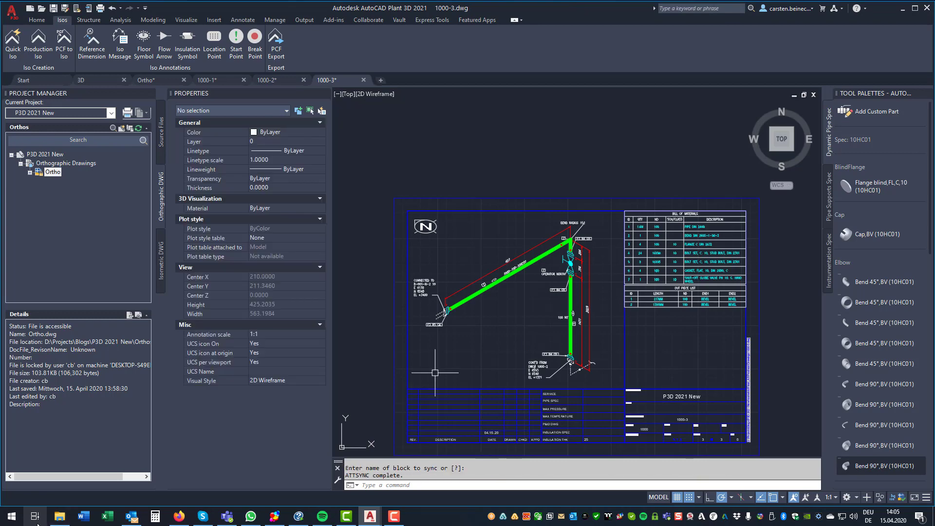
pyautogui.click(60, 516)
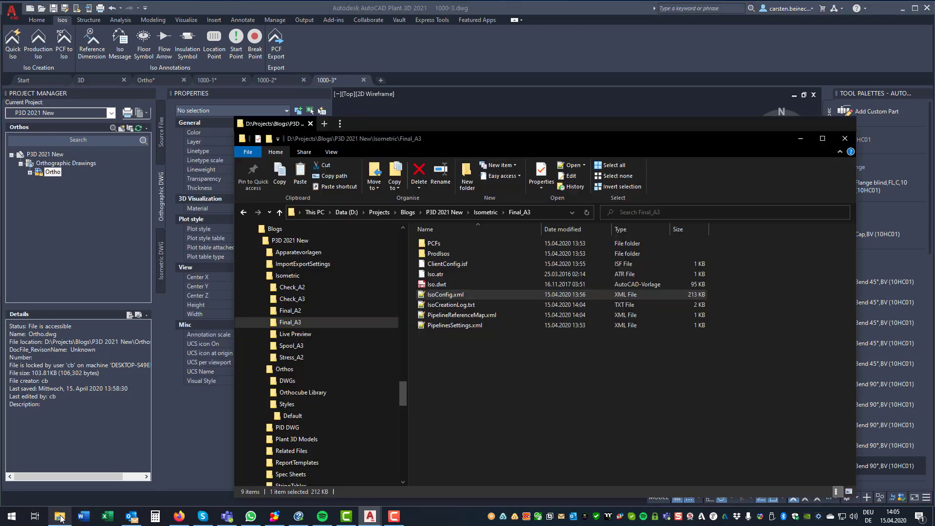
# In ProdIsos > Drawings, select 1000-1.pcf, 1000-2.pcf and 1000-3.pcf, then return to AutoCAD.
pyautogui.doubleClick(435, 253)
pyautogui.doubleClick(436, 241)
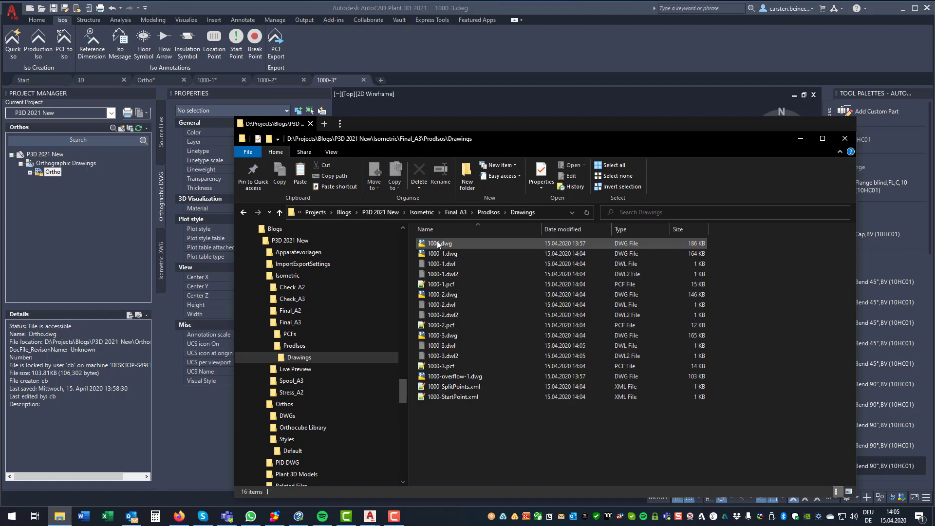
pyautogui.click(449, 284)
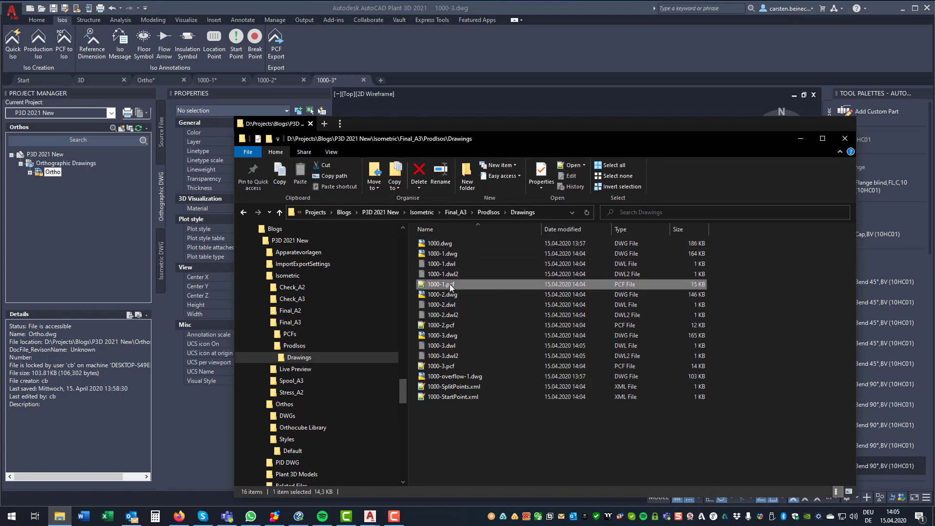
pyautogui.keyDown('ctrl'); pyautogui.click(448, 325); pyautogui.keyUp('ctrl')
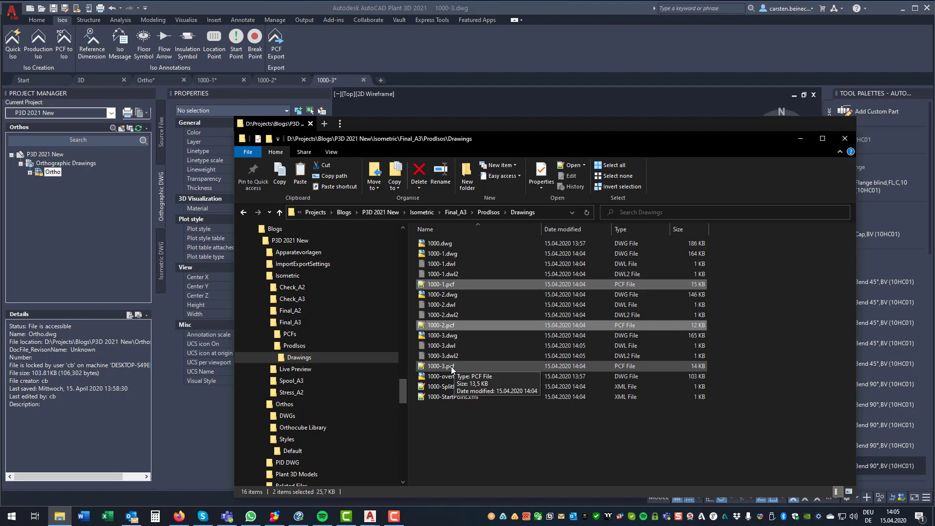
pyautogui.keyDown('ctrl'); pyautogui.click(448, 365); pyautogui.keyUp('ctrl')
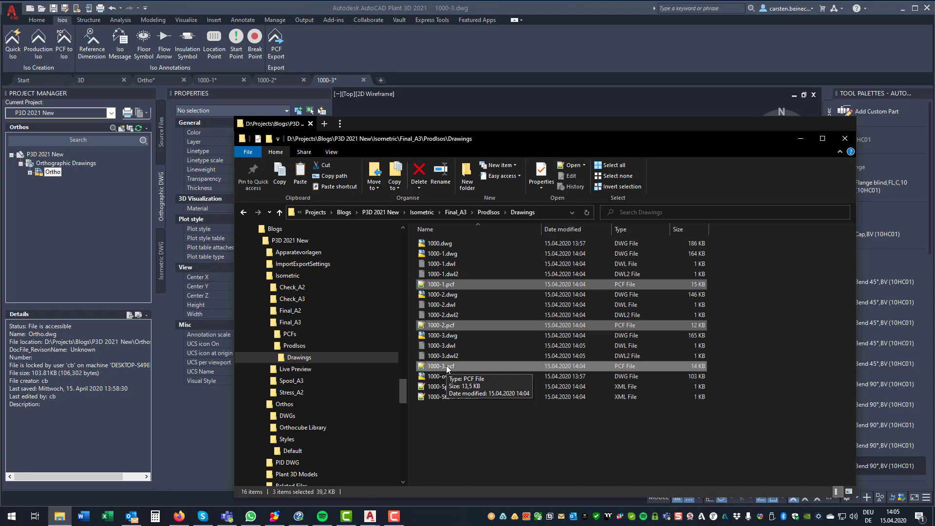
pyautogui.click(66, 206)
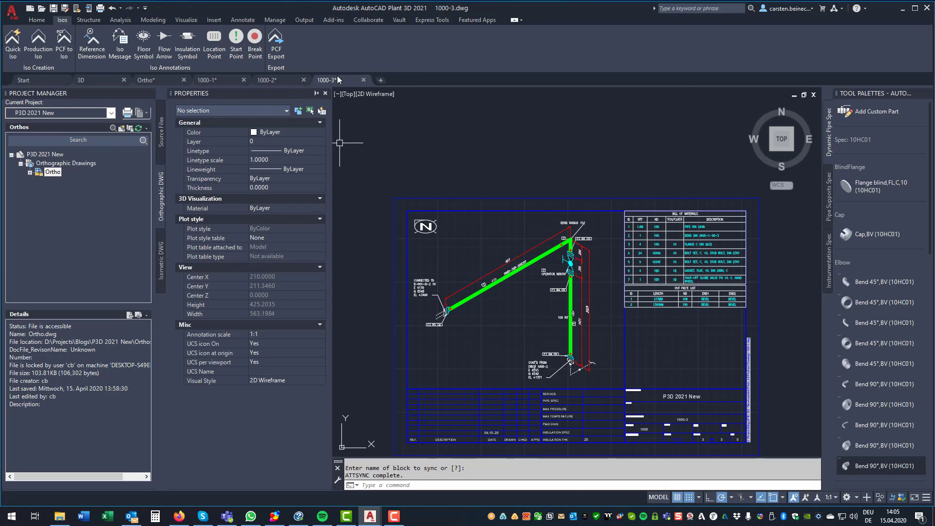
# Close iso sheets 1000-3, 1000-2 and 1000-1 without saving.
pyautogui.click(363, 80)
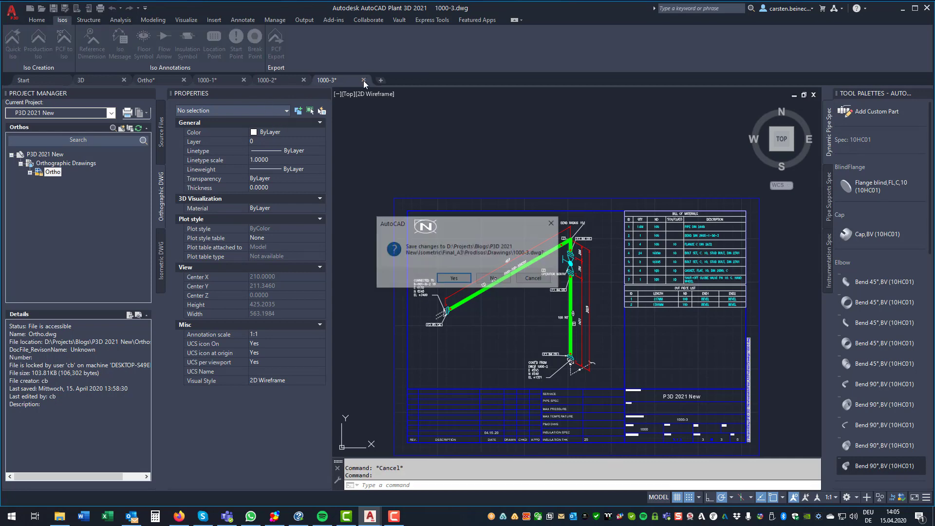
pyautogui.click(491, 281)
pyautogui.click(304, 80)
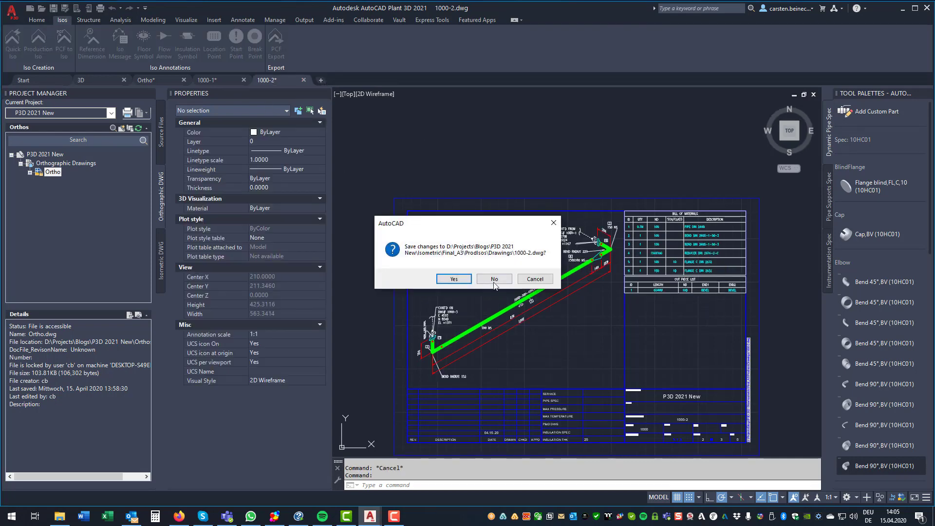
pyautogui.click(491, 281)
pyautogui.click(243, 79)
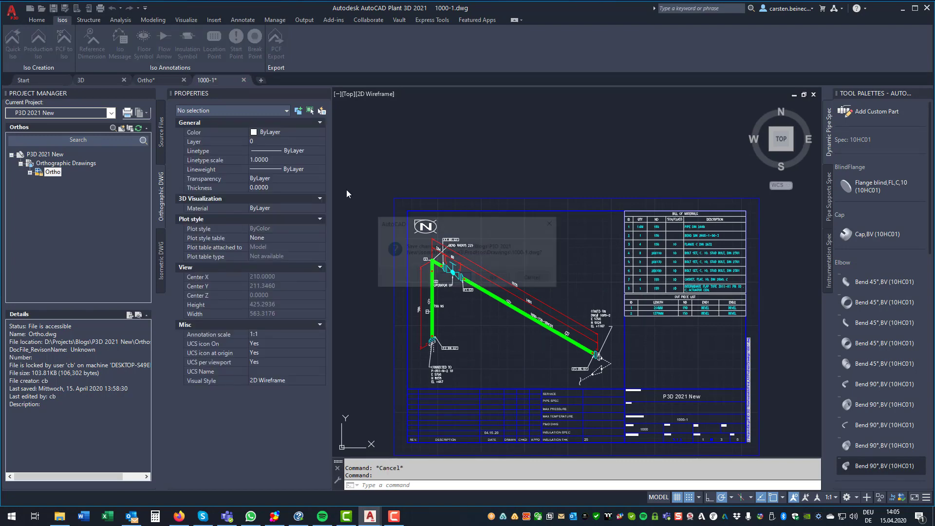
pyautogui.click(490, 280)
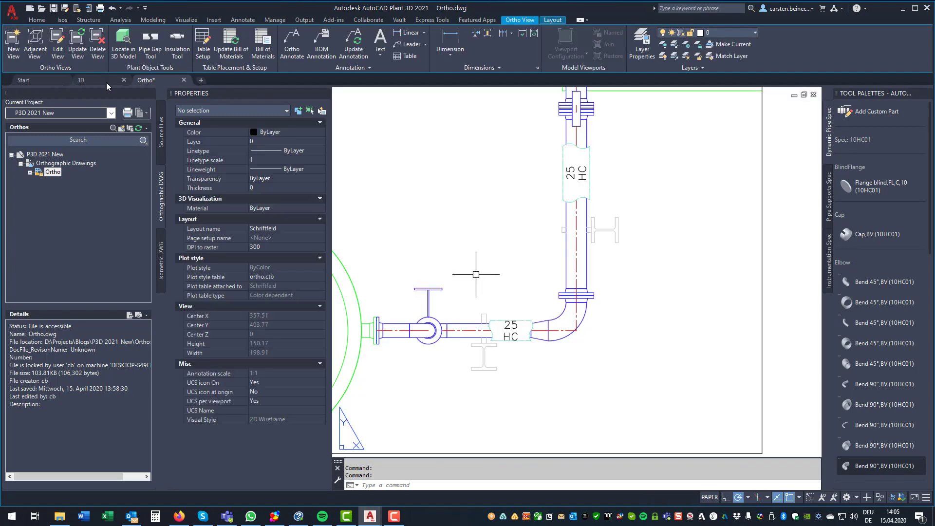
# In the 3D model, window-select and erase the flange's five parts on the vertical pipe.
pyautogui.click(98, 77)
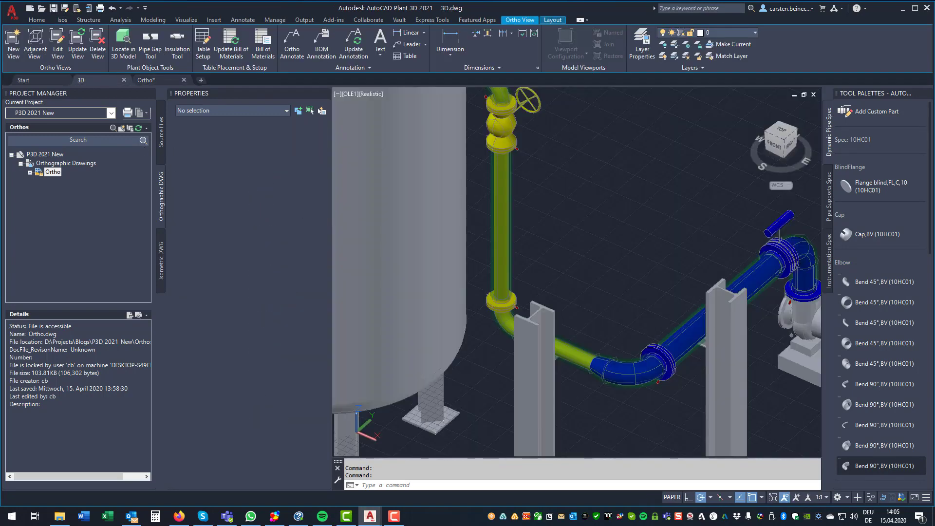
pyautogui.click(480, 318)
pyautogui.click(521, 290)
pyautogui.click(527, 264)
pyautogui.click(518, 266)
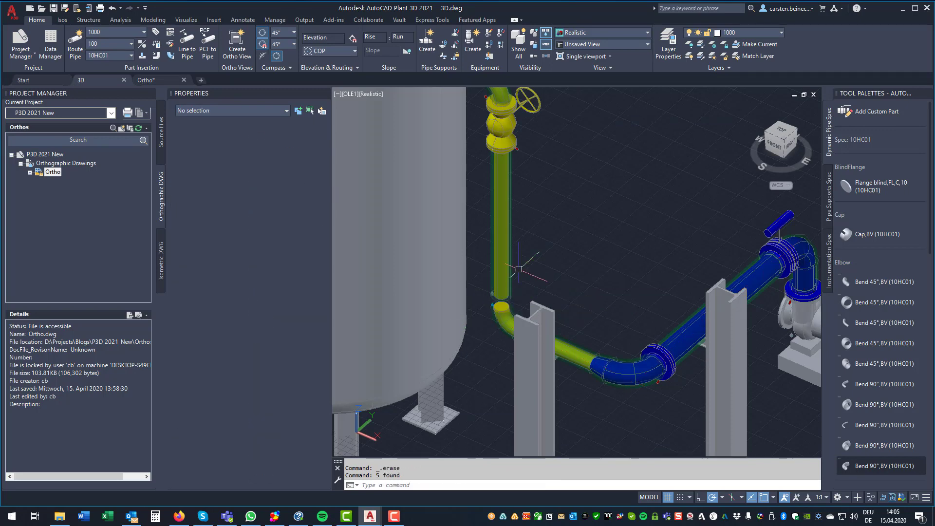
pyautogui.scroll(3, 487, 293)
# Extend the vertical pipe down to close the gap, then reopen Create Production Iso.
pyautogui.click(502, 294)
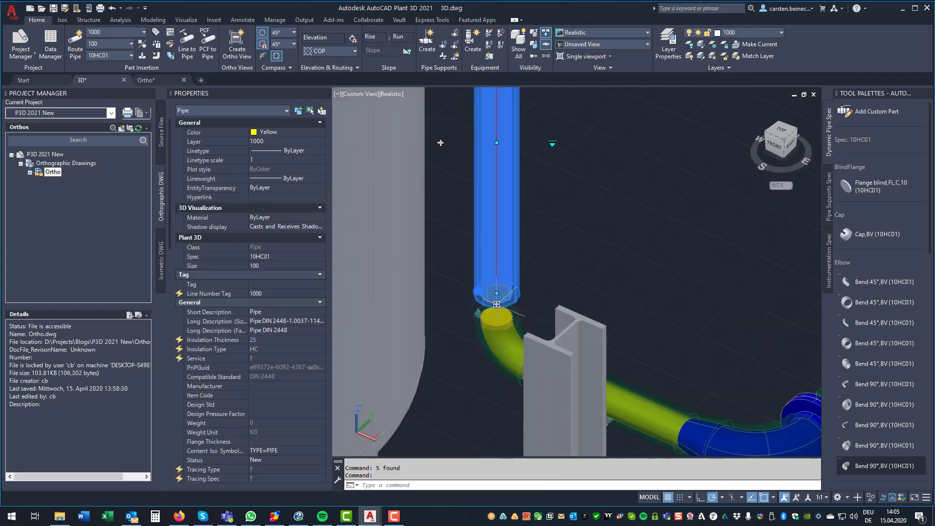
pyautogui.click(496, 304)
pyautogui.press('Escape')
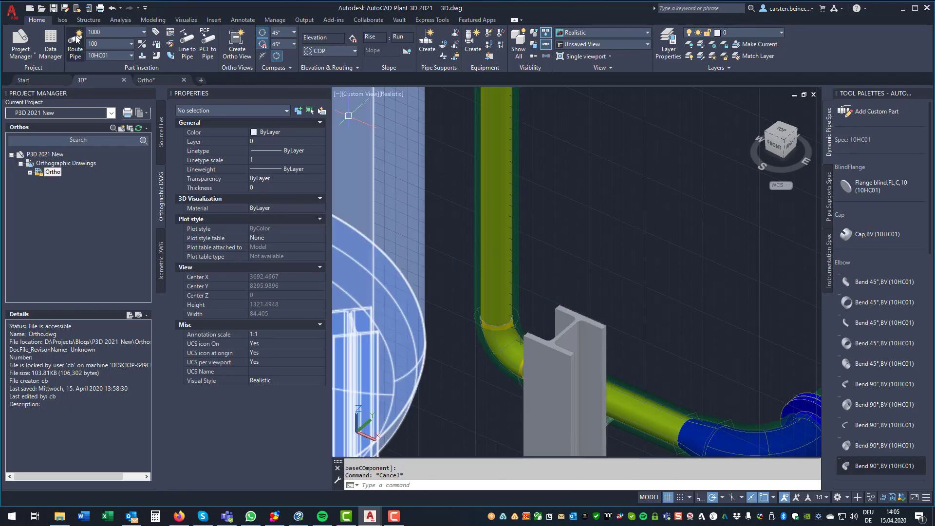
pyautogui.click(63, 19)
pyautogui.click(39, 39)
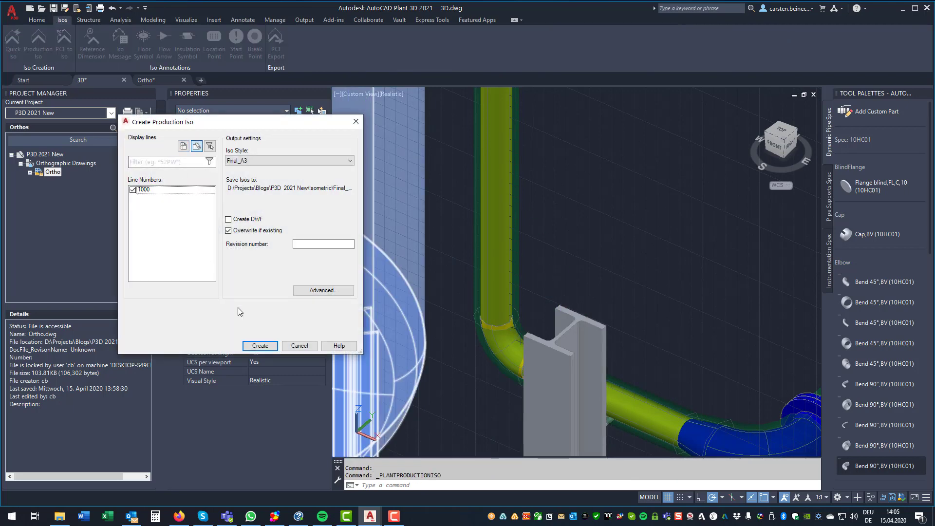
# Regenerate line 1000's isometrics and open the resulting 1000.dwg sheet, zoomed in.
pyautogui.click(259, 345)
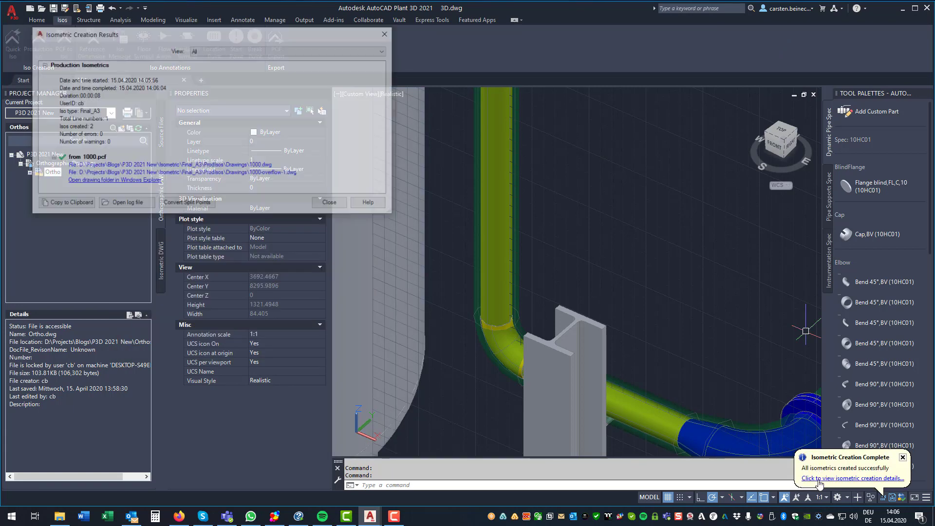
pyautogui.click(258, 166)
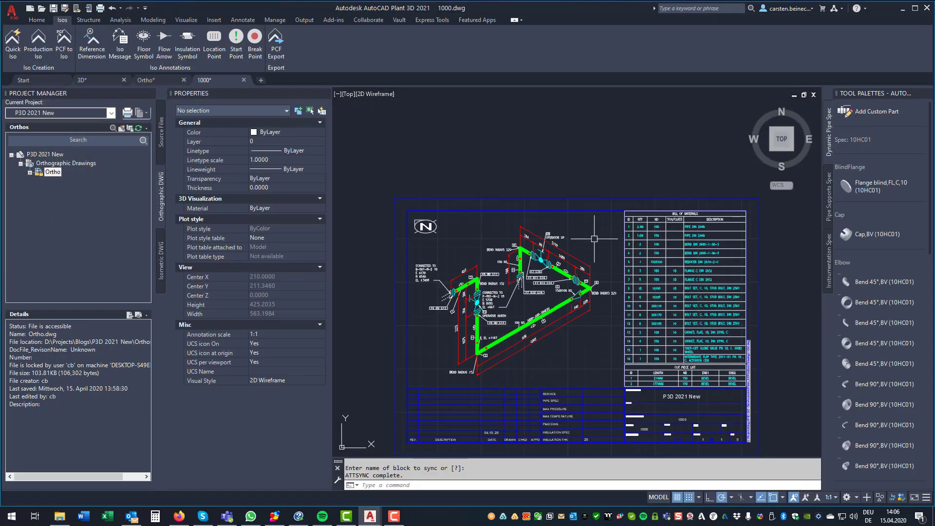
pyautogui.scroll(2, 463, 343)
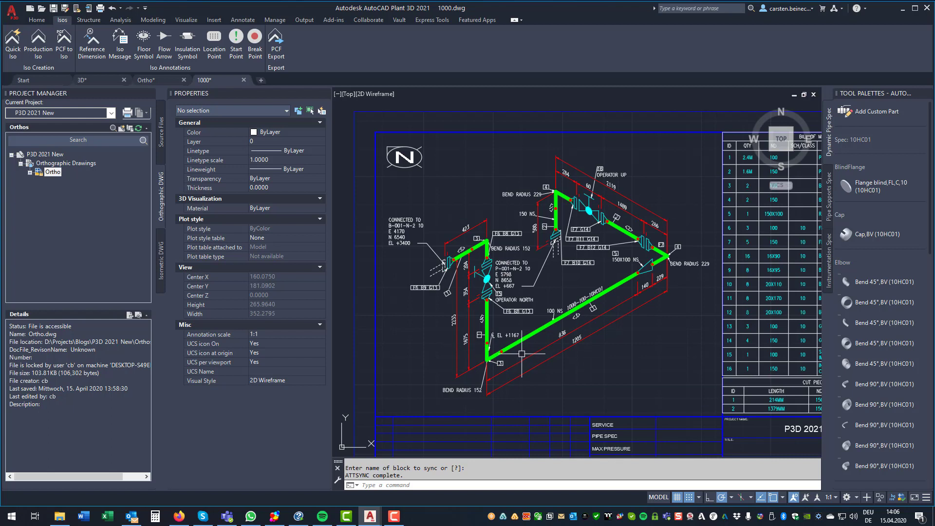